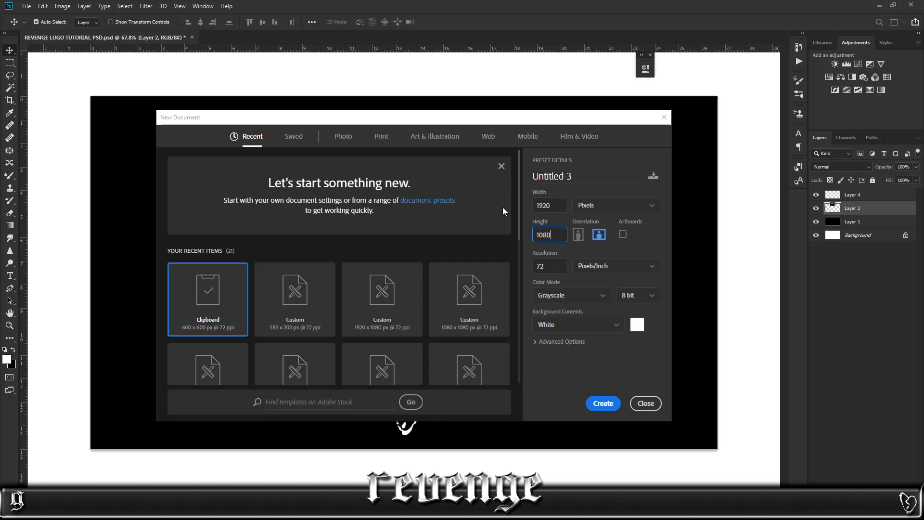
# Dismiss the new-document setup and examine the heart emblem and the REVENGE lettering up close
pyautogui.click(645, 404)
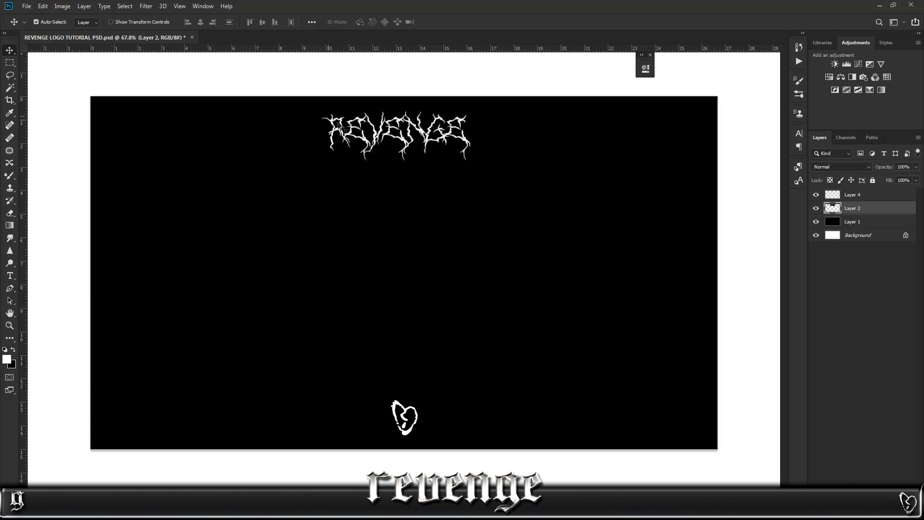
pyautogui.scroll(5, 407, 436)
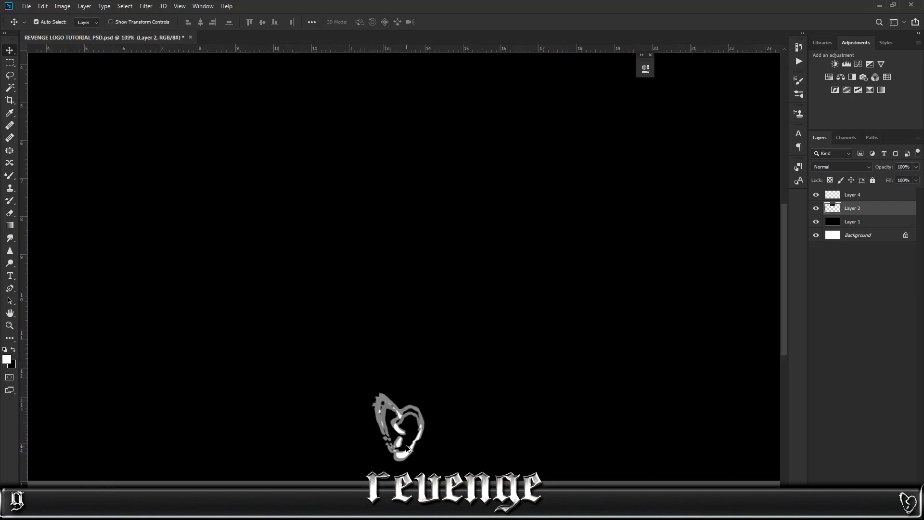
pyautogui.scroll(5, 387, 403)
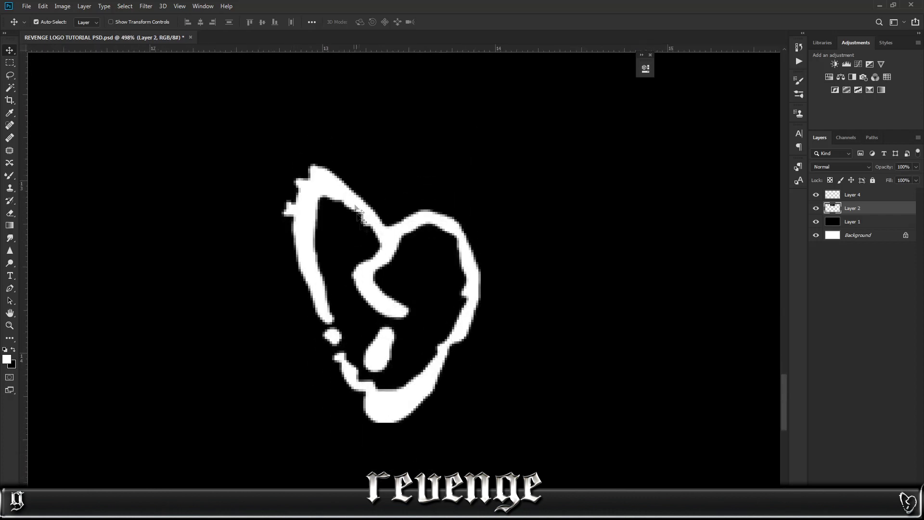
pyautogui.scroll(-5, 407, 402)
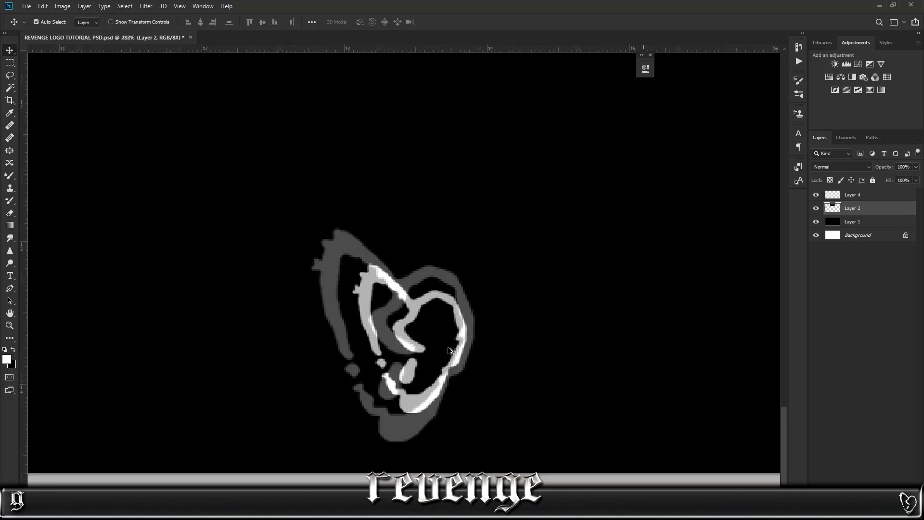
pyautogui.scroll(3, 477, 289)
pyautogui.scroll(6, 478, 200)
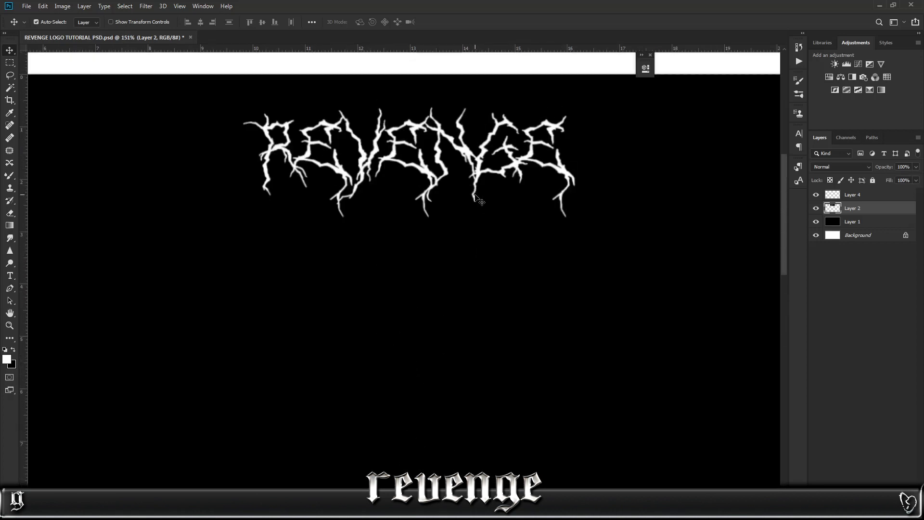
pyautogui.scroll(6, 385, 159)
pyautogui.scroll(-5, 462, 318)
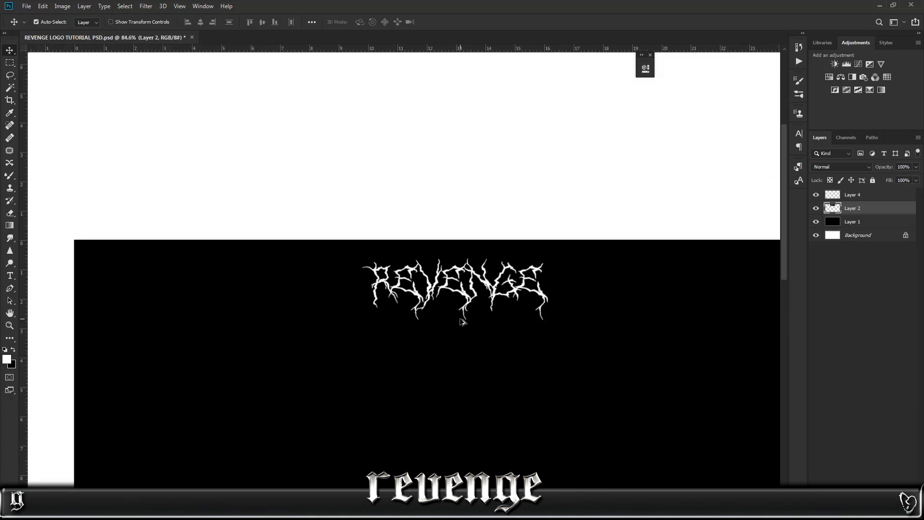
# Activate the Mixer Brush and add an empty layer directly above Layer 2
pyautogui.press('b')
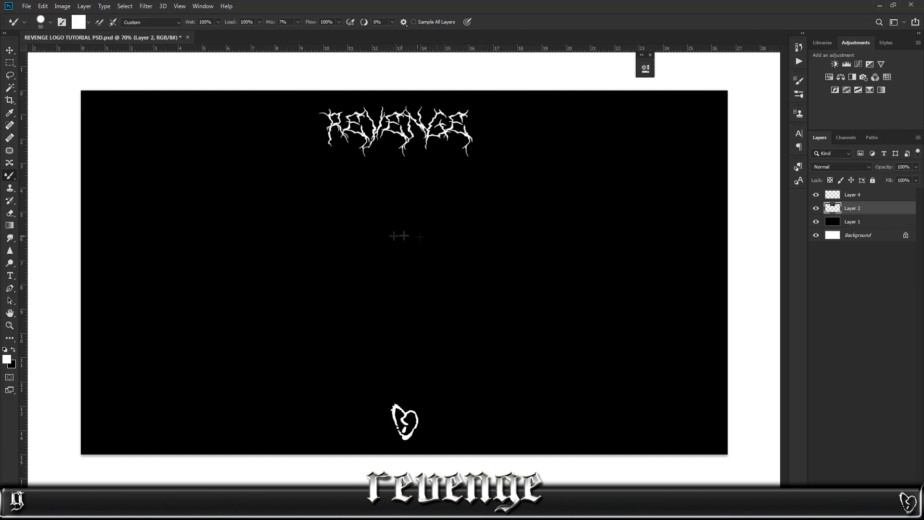
pyautogui.hotkey('ctrl', 'alt', 'shift', 'n')
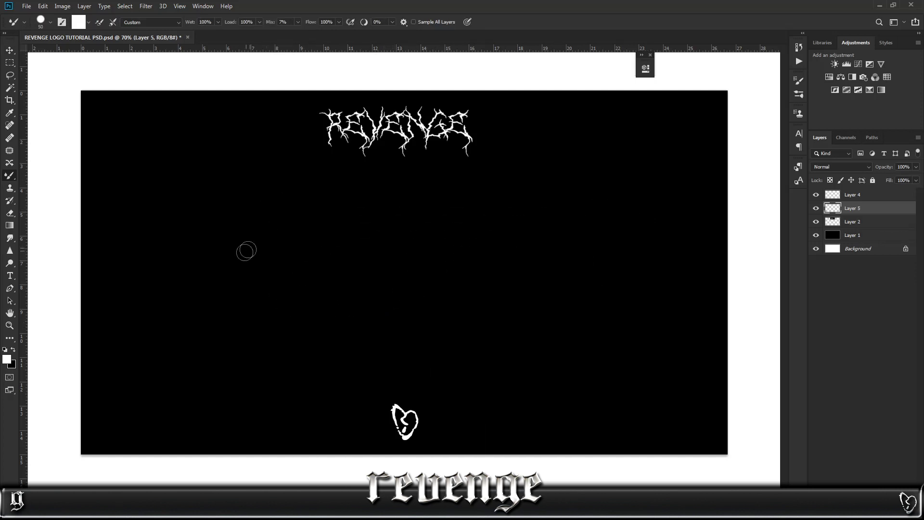
# Try several tapered white freehand strokes across the black canvas and undo them
pyautogui.moveTo(222, 243)
pyautogui.mouseDown()
pyautogui.moveTo(232, 288)
pyautogui.moveTo(283, 354)
pyautogui.mouseUp()
pyautogui.hotkey('ctrl', 'z')
pyautogui.moveTo(184, 324)
pyautogui.mouseDown()
pyautogui.moveTo(236, 291)
pyautogui.moveTo(328, 289)
pyautogui.mouseUp()
pyautogui.hotkey('ctrl', 'z')
pyautogui.moveTo(223, 307); pyautogui.dragTo(363, 225)
pyautogui.moveTo(316, 298); pyautogui.dragTo(336, 274)
pyautogui.hotkey('ctrl', 'z')
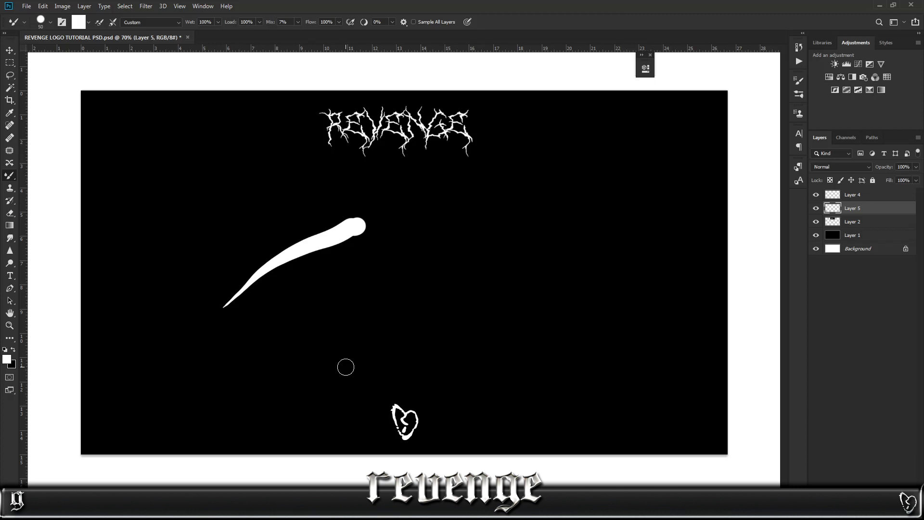
pyautogui.hotkey('ctrl', 'z')
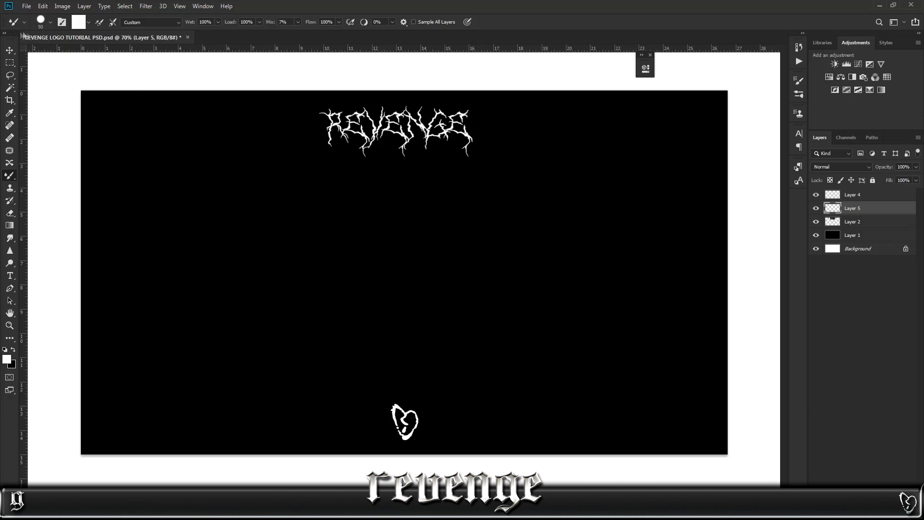
# Check the brush presets with Hard Round Pressure Size selected, try one long stroke across the canvas and undo it
pyautogui.click(45, 22)
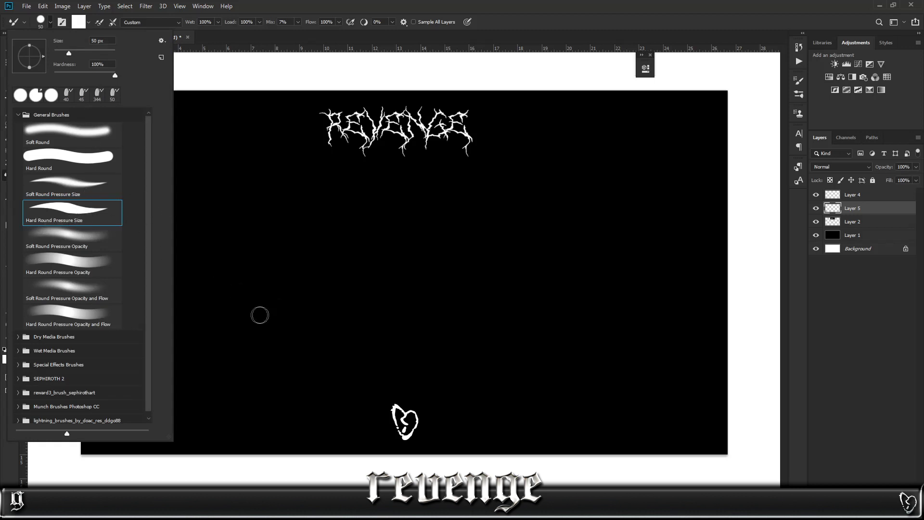
pyautogui.moveTo(221, 297)
pyautogui.mouseDown()
pyautogui.moveTo(244, 278)
pyautogui.moveTo(267, 300)
pyautogui.moveTo(300, 301)
pyautogui.moveTo(347, 264)
pyautogui.moveTo(357, 284)
pyautogui.moveTo(376, 275)
pyautogui.moveTo(401, 287)
pyautogui.moveTo(493, 286)
pyautogui.mouseUp()
pyautogui.hotkey('ctrl', 'z')
pyautogui.hotkey('ctrl', 'z')
pyautogui.scroll(2, 267, 285)
pyautogui.scroll(-2, 249, 286)
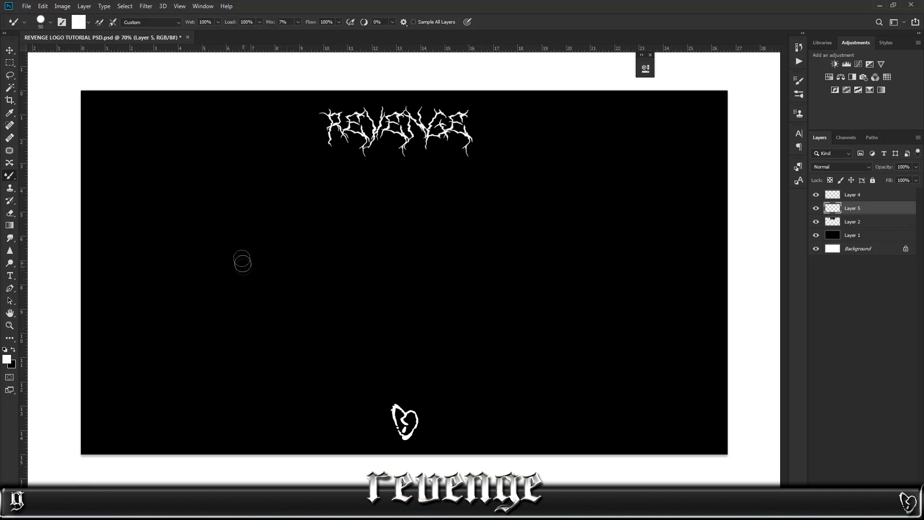
# Hand-write the word TUTORIAL in large white capitals across the middle of the canvas on Layer 5
pyautogui.moveTo(227, 215); pyautogui.dragTo(224, 322)
pyautogui.hotkey('ctrl', 'z')
pyautogui.moveTo(224, 232); pyautogui.dragTo(225, 341)
pyautogui.moveTo(174, 231)
pyautogui.mouseDown()
pyautogui.moveTo(303, 220)
pyautogui.moveTo(355, 313)
pyautogui.moveTo(356, 332)
pyautogui.mouseUp()
pyautogui.moveTo(317, 223)
pyautogui.mouseDown()
pyautogui.moveTo(415, 219)
pyautogui.moveTo(431, 256)
pyautogui.moveTo(426, 248)
pyautogui.mouseUp()
pyautogui.hotkey('ctrl', 'z')
pyautogui.moveTo(473, 224)
pyautogui.mouseDown()
pyautogui.moveTo(478, 329)
pyautogui.moveTo(526, 318)
pyautogui.mouseUp()
pyautogui.moveTo(545, 224)
pyautogui.mouseDown()
pyautogui.moveTo(551, 330)
pyautogui.moveTo(622, 312)
pyautogui.mouseUp()
pyautogui.moveTo(586, 287); pyautogui.dragTo(616, 284)
pyautogui.moveTo(643, 209)
pyautogui.mouseDown()
pyautogui.moveTo(702, 330)
pyautogui.moveTo(651, 300)
pyautogui.mouseUp()
# Fade the handwritten TUTORIAL layer to a barely visible guide and add a new layer above it
pyautogui.hotkey('ctrl', 't')
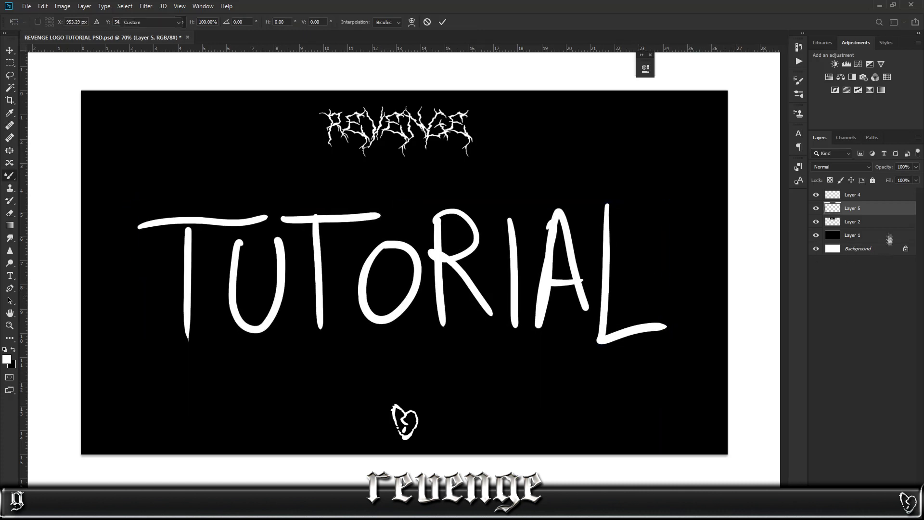
pyautogui.press('Return')
pyautogui.moveTo(888, 179); pyautogui.dragTo(876, 183)
pyautogui.hotkey('ctrl', 'shift', 'n')
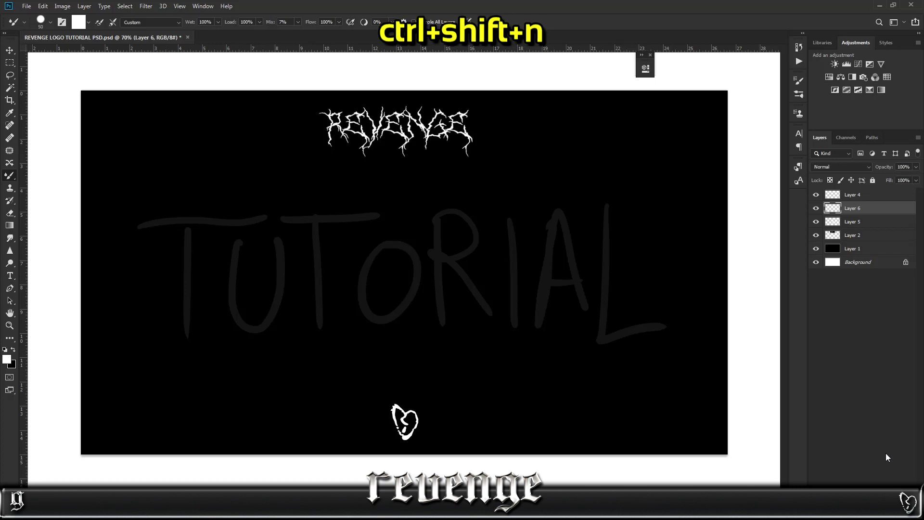
# Reduce the brush to 20 px and draw straight horizontal white guide lines below and above the faint TUTORIAL lettering
pyautogui.moveTo(142, 357)
pyautogui.mouseDown()
pyautogui.moveTo(484, 379)
pyautogui.moveTo(677, 404)
pyautogui.mouseUp()
pyautogui.hotkey('ctrl', 'z')
pyautogui.press('[')
pyautogui.press('[')
pyautogui.press('[')
pyautogui.press('[')
pyautogui.press('[')
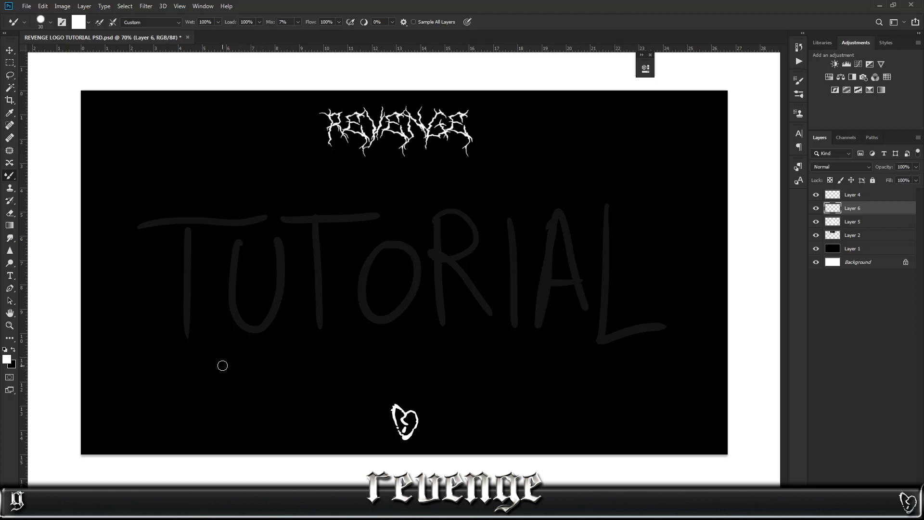
pyautogui.press(']')
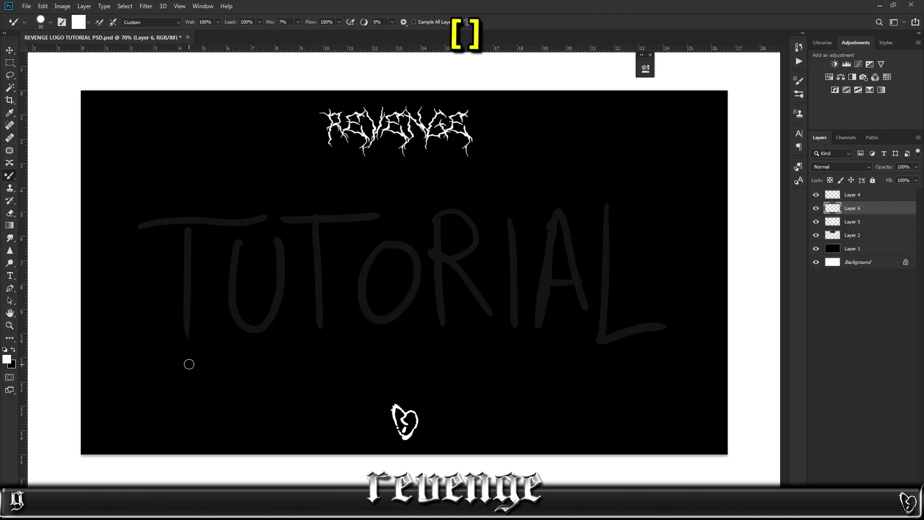
pyautogui.press('[')
pyautogui.moveTo(147, 357); pyautogui.dragTo(680, 358)
pyautogui.moveTo(163, 206); pyautogui.dragTo(670, 205)
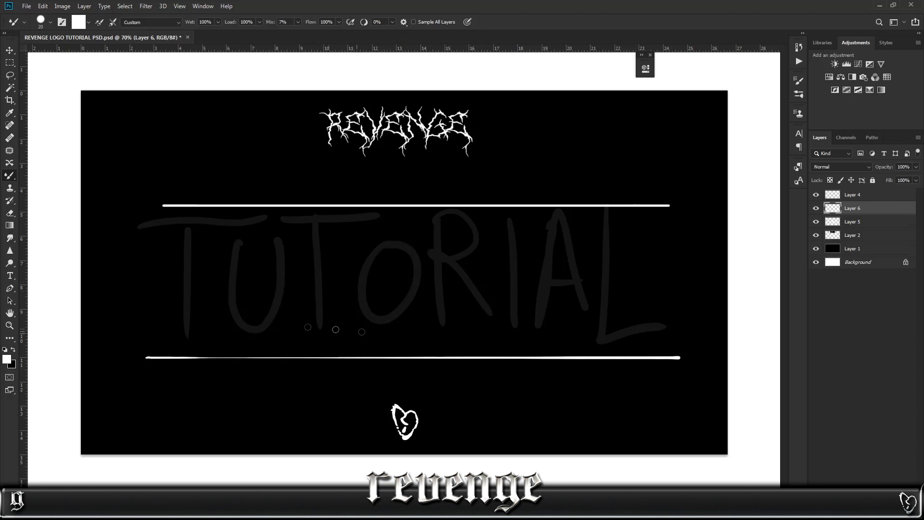
pyautogui.scroll(2, 262, 315)
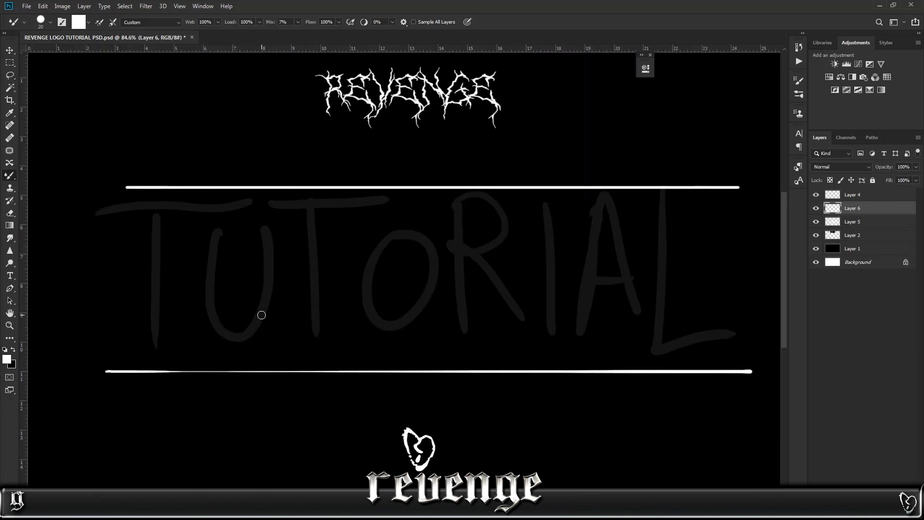
pyautogui.click(10, 51)
pyautogui.moveTo(221, 210)
pyautogui.mouseDown()
pyautogui.moveTo(241, 220)
pyautogui.moveTo(221, 210)
pyautogui.mouseUp()
pyautogui.click(231, 188)
pyautogui.press('b')
# Try a wavy stem for the first T with circled areas marked on it, and undo these strokes
pyautogui.moveTo(169, 348); pyautogui.dragTo(178, 294)
pyautogui.hotkey('ctrl', 'z')
pyautogui.moveTo(165, 350); pyautogui.dragTo(164, 221)
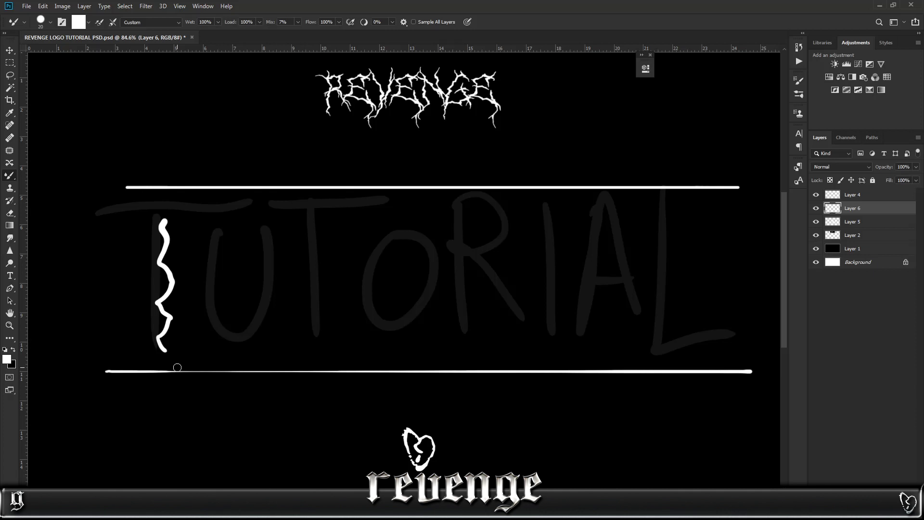
pyautogui.moveTo(158, 210)
pyautogui.mouseDown()
pyautogui.moveTo(177, 219)
pyautogui.moveTo(150, 213)
pyautogui.mouseUp()
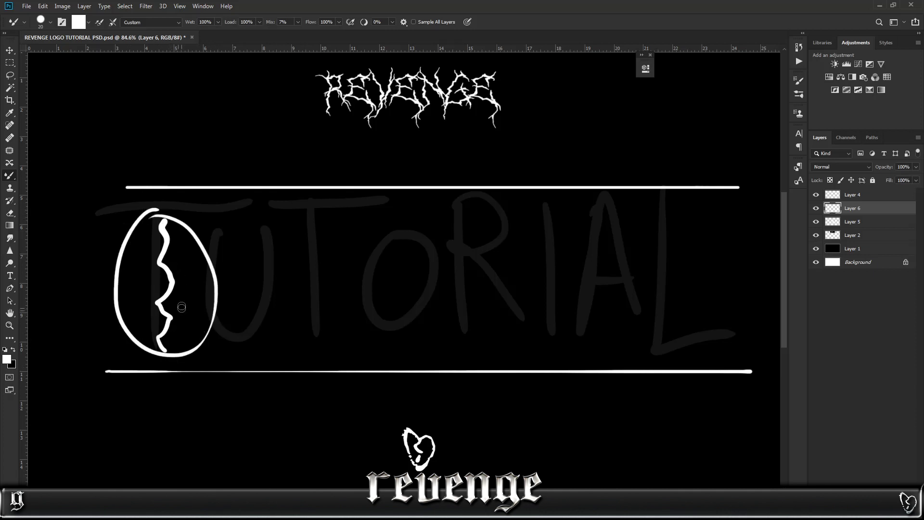
pyautogui.hotkey('ctrl', 'z')
pyautogui.moveTo(169, 310)
pyautogui.mouseDown()
pyautogui.moveTo(166, 298)
pyautogui.moveTo(175, 315)
pyautogui.mouseUp()
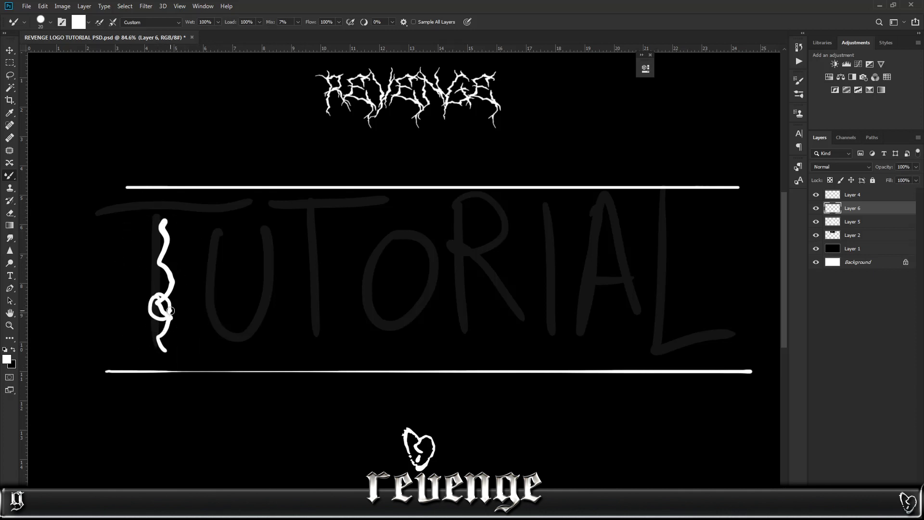
pyautogui.hotkey('ctrl', 'z')
pyautogui.hotkey('ctrl', 'z')
pyautogui.hotkey('ctrl', 'z')
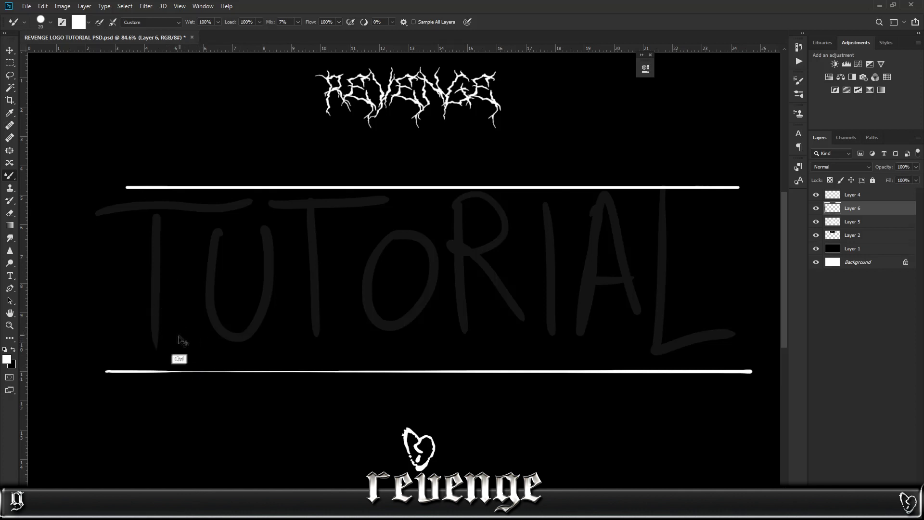
# Trace the first T on the new layer with a jagged, bent stem and an uneven crossbar forked at its outer end
pyautogui.moveTo(158, 347)
pyautogui.mouseDown()
pyautogui.moveTo(161, 283)
pyautogui.moveTo(172, 316)
pyautogui.moveTo(152, 213)
pyautogui.mouseUp()
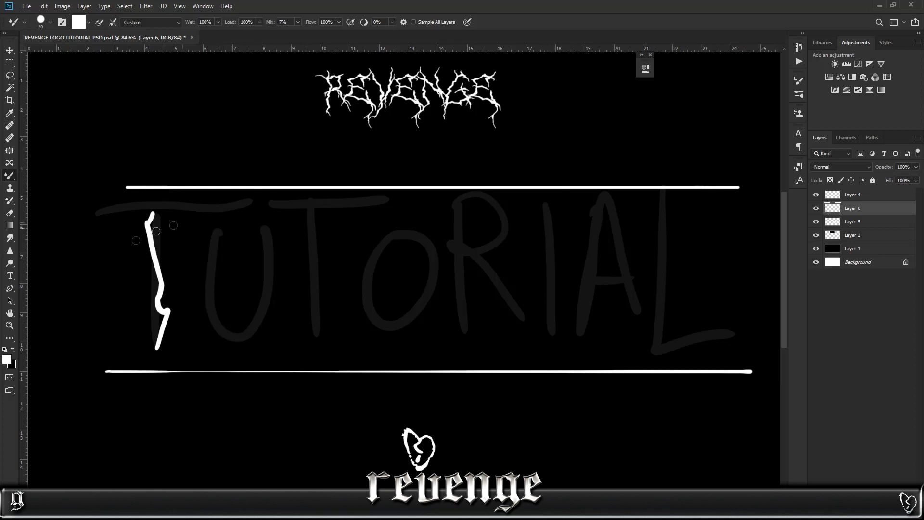
pyautogui.moveTo(144, 215)
pyautogui.mouseDown()
pyautogui.moveTo(148, 209)
pyautogui.moveTo(89, 216)
pyautogui.moveTo(194, 200)
pyautogui.moveTo(178, 199)
pyautogui.moveTo(195, 210)
pyautogui.moveTo(238, 193)
pyautogui.moveTo(228, 210)
pyautogui.mouseUp()
pyautogui.hotkey('ctrl', 'z')
pyautogui.hotkey('ctrl', 'z')
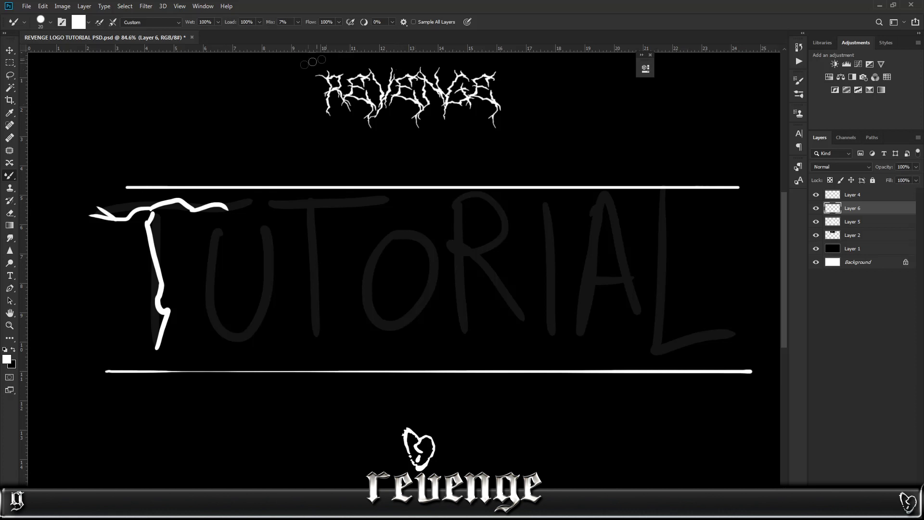
# Mark the start of the REVENGE lettering with a circle and an arrow towards the first T, and undo both marks
pyautogui.moveTo(339, 62)
pyautogui.mouseDown()
pyautogui.moveTo(301, 137)
pyautogui.moveTo(354, 56)
pyautogui.mouseUp()
pyautogui.moveTo(290, 145)
pyautogui.mouseDown()
pyautogui.moveTo(228, 179)
pyautogui.moveTo(229, 160)
pyautogui.moveTo(282, 184)
pyautogui.mouseUp()
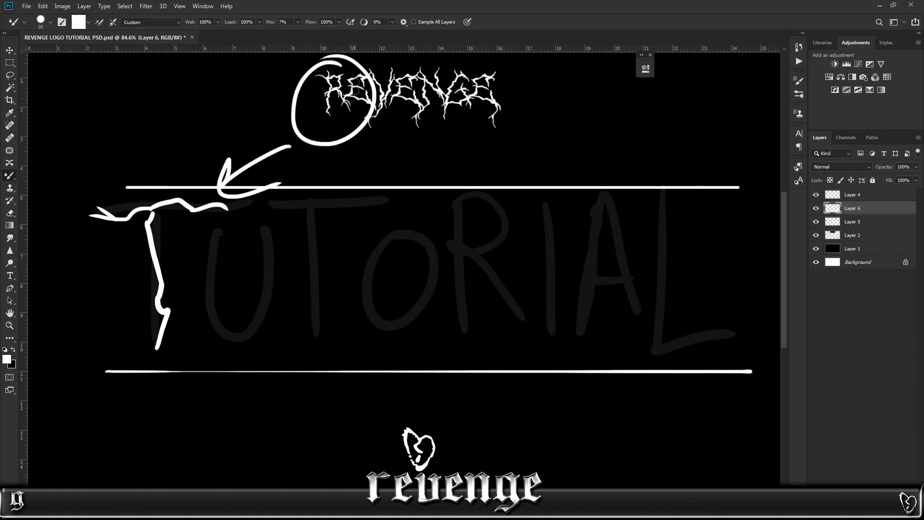
pyautogui.hotkey('ctrl', 'z')
pyautogui.hotkey('ctrl', 'z')
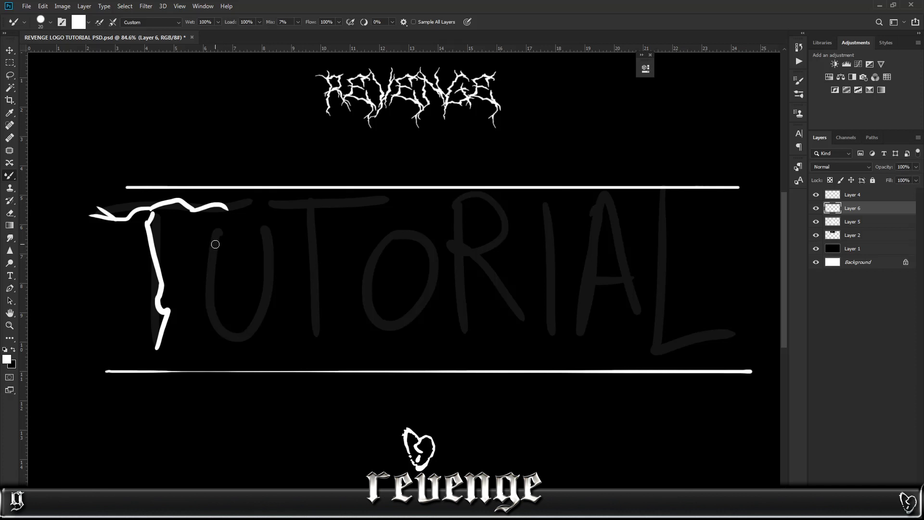
# Trace the U and the second T over the faint guide with jagged, angular white strokes
pyautogui.moveTo(216, 235)
pyautogui.mouseDown()
pyautogui.moveTo(248, 339)
pyautogui.moveTo(271, 236)
pyautogui.moveTo(384, 220)
pyautogui.mouseUp()
pyautogui.moveTo(314, 199)
pyautogui.mouseDown()
pyautogui.moveTo(323, 275)
pyautogui.moveTo(314, 359)
pyautogui.mouseUp()
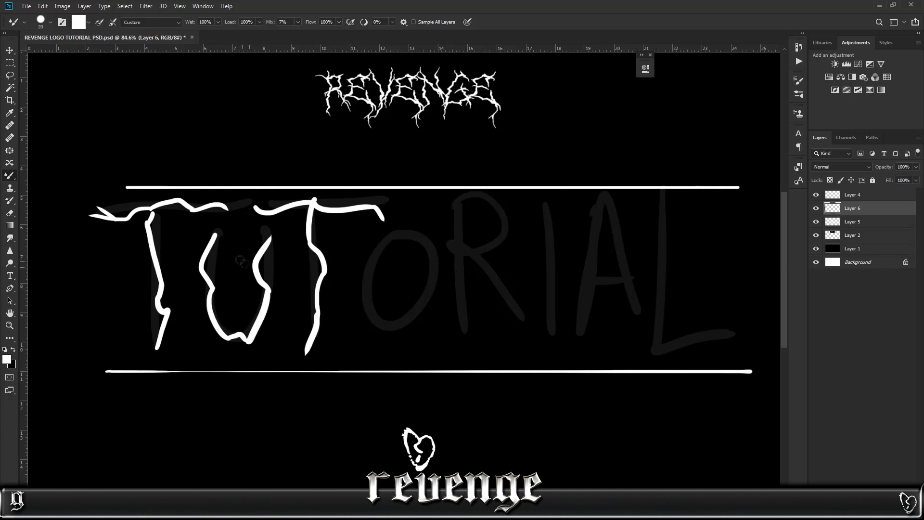
# Try extra strokes around the U and angular bent lines beside both T stems, and undo them
pyautogui.moveTo(213, 268); pyautogui.dragTo(233, 232)
pyautogui.hotkey('ctrl', 'z')
pyautogui.moveTo(330, 348)
pyautogui.mouseDown()
pyautogui.moveTo(360, 290)
pyautogui.moveTo(334, 230)
pyautogui.mouseUp()
pyautogui.moveTo(184, 337)
pyautogui.mouseDown()
pyautogui.moveTo(169, 353)
pyautogui.moveTo(171, 228)
pyautogui.mouseUp()
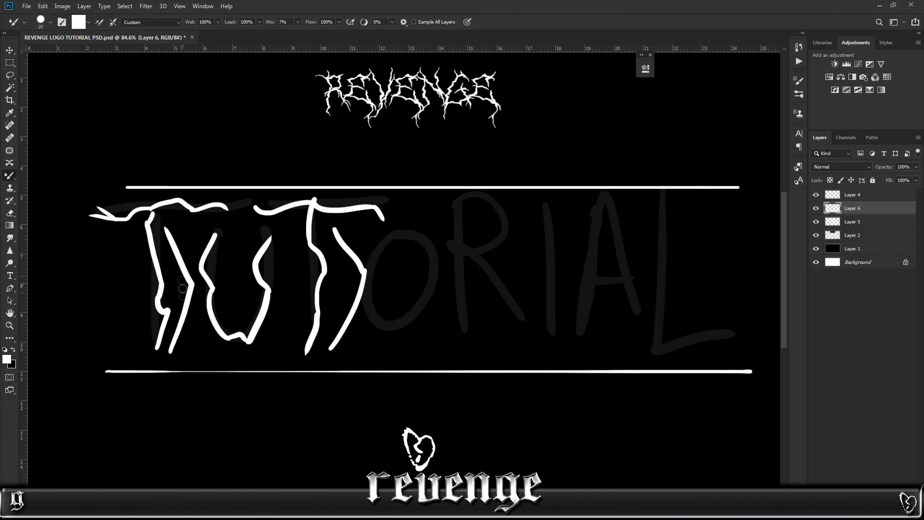
pyautogui.hotkey('ctrl', 'z')
pyautogui.hotkey('ctrl', 'z')
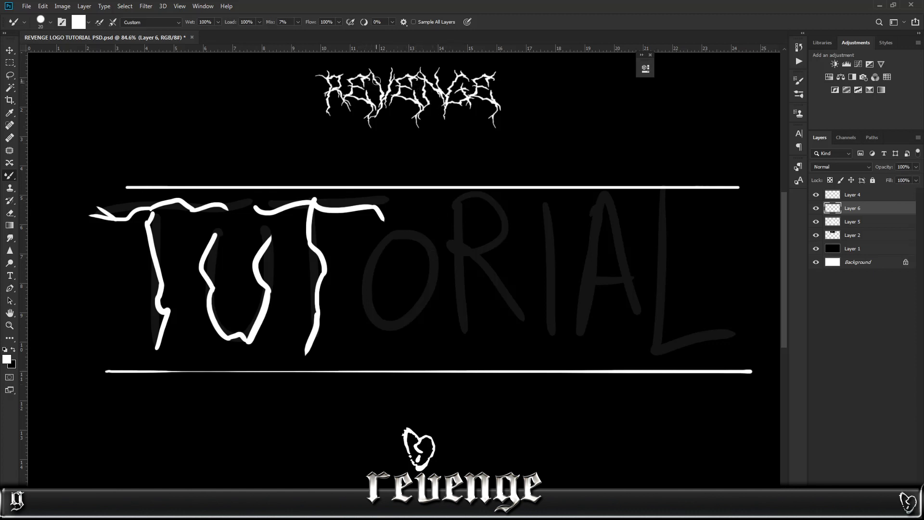
# Draw an example letter E with a bent stem and hooked arms above the guide lines, and undo all its strokes
pyautogui.moveTo(191, 92)
pyautogui.mouseDown()
pyautogui.moveTo(240, 80)
pyautogui.moveTo(195, 153)
pyautogui.moveTo(241, 154)
pyautogui.mouseUp()
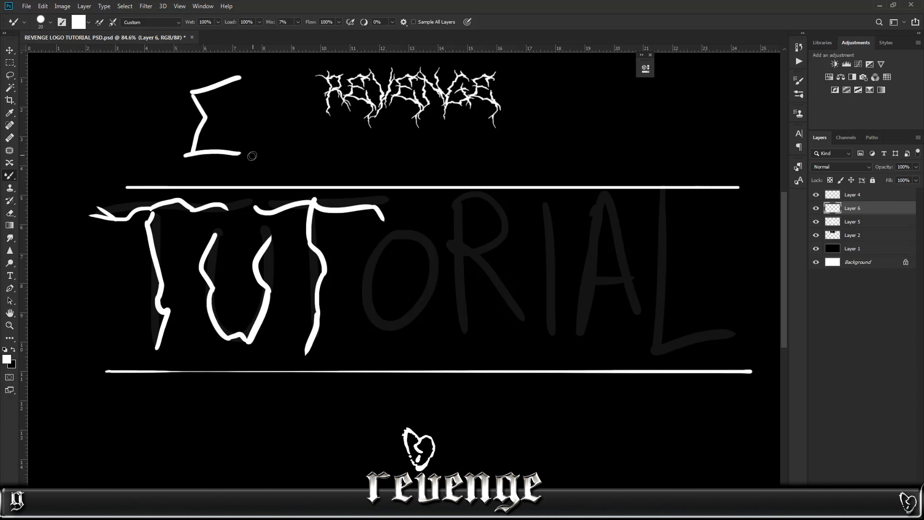
pyautogui.moveTo(241, 79); pyautogui.dragTo(243, 103)
pyautogui.moveTo(208, 119); pyautogui.dragTo(240, 119)
pyautogui.moveTo(243, 153); pyautogui.dragTo(245, 135)
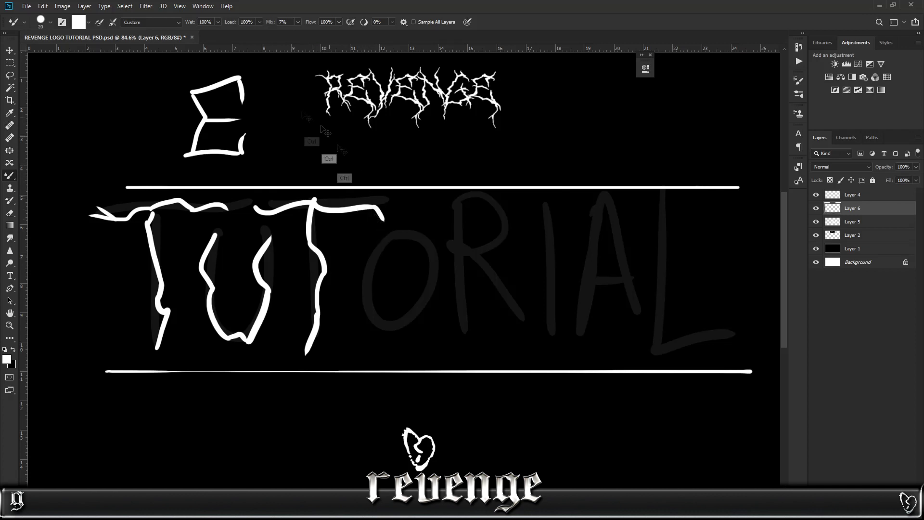
pyautogui.hotkey('ctrl', 'z')
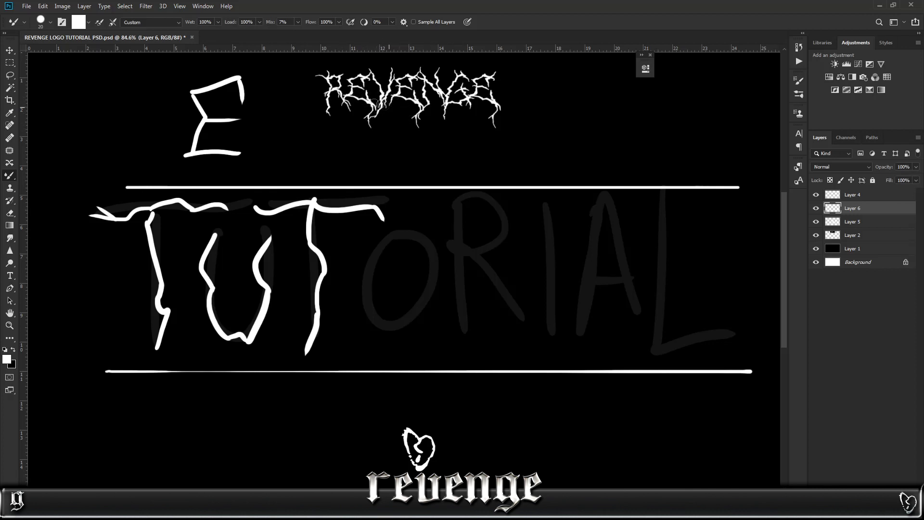
pyautogui.hotkey('ctrl', 'z')
pyautogui.hotkey('ctrl', 'z')
pyautogui.hotkey('ctrl', 'z')
pyautogui.hotkey('ctrl', 'z')
pyautogui.hotkey('ctrl', 'z')
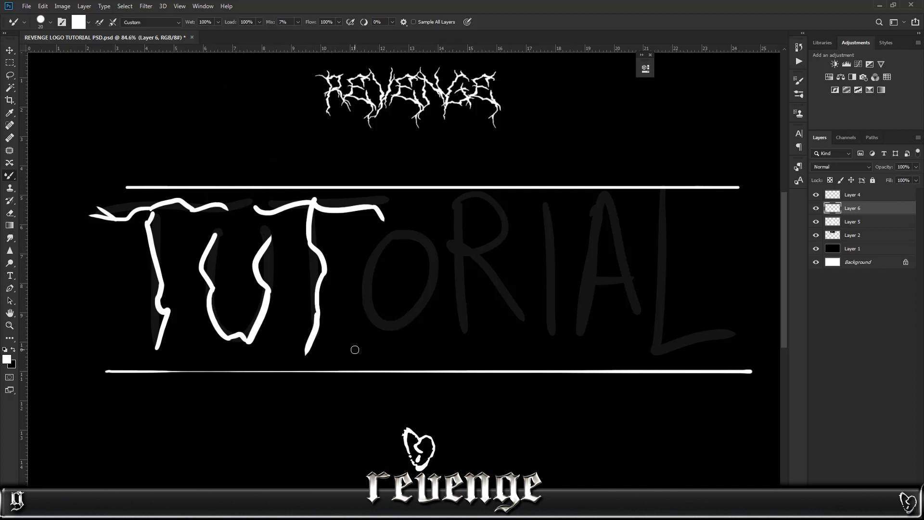
# Trace the O over the faint guide with separate uneven curved strokes that have loose ends and notches
pyautogui.moveTo(367, 242)
pyautogui.mouseDown()
pyautogui.moveTo(404, 259)
pyautogui.moveTo(429, 248)
pyautogui.moveTo(421, 244)
pyautogui.moveTo(435, 296)
pyautogui.mouseUp()
pyautogui.hotkey('ctrl', 'z')
pyautogui.hotkey('ctrl', 'z')
pyautogui.moveTo(422, 242); pyautogui.dragTo(433, 309)
pyautogui.hotkey('ctrl', 'z')
pyautogui.moveTo(421, 243)
pyautogui.mouseDown()
pyautogui.moveTo(433, 293)
pyautogui.moveTo(417, 334)
pyautogui.moveTo(393, 297)
pyautogui.moveTo(382, 314)
pyautogui.moveTo(360, 285)
pyautogui.mouseUp()
pyautogui.moveTo(373, 247); pyautogui.dragTo(357, 291)
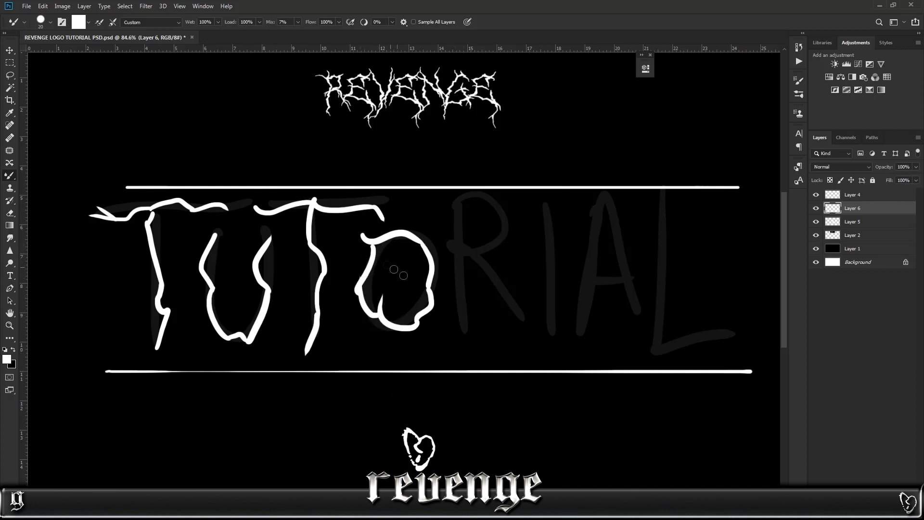
# Draw a plain, smooth round O over the R's guide as a comparison, and undo it
pyautogui.moveTo(477, 243)
pyautogui.mouseDown()
pyautogui.moveTo(485, 337)
pyautogui.moveTo(529, 269)
pyautogui.moveTo(464, 249)
pyautogui.mouseUp()
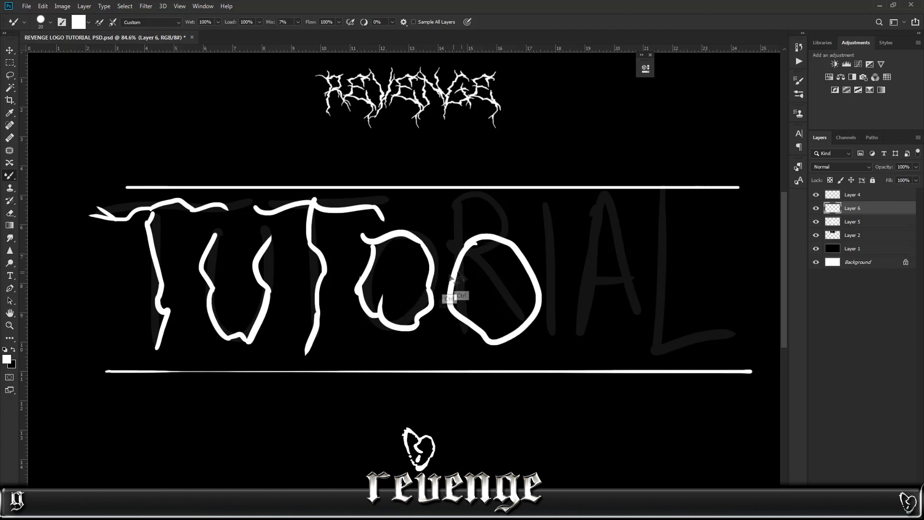
pyautogui.hotkey('ctrl', 'z')
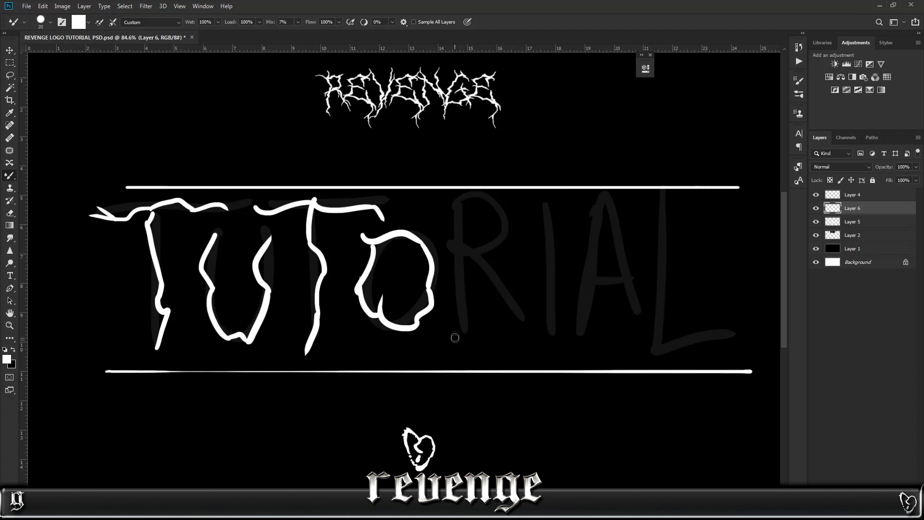
pyautogui.moveTo(461, 321); pyautogui.dragTo(450, 317)
pyautogui.hotkey('ctrl', 'z')
# Trace the R's stem and bowl over the faint guide with jagged, bent white strokes that overshoot at the corners
pyautogui.moveTo(460, 244)
pyautogui.mouseDown()
pyautogui.moveTo(462, 351)
pyautogui.moveTo(465, 320)
pyautogui.mouseUp()
pyautogui.hotkey('ctrl', 'z')
pyautogui.hotkey('ctrl', 'z')
pyautogui.moveTo(444, 354)
pyautogui.mouseDown()
pyautogui.moveTo(471, 307)
pyautogui.moveTo(456, 206)
pyautogui.moveTo(447, 223)
pyautogui.moveTo(453, 212)
pyautogui.moveTo(430, 212)
pyautogui.moveTo(488, 198)
pyautogui.mouseUp()
pyautogui.hotkey('ctrl', 'z')
pyautogui.hotkey('ctrl', 'z')
pyautogui.hotkey('ctrl', 'z')
pyautogui.moveTo(440, 229); pyautogui.dragTo(479, 204)
pyautogui.hotkey('ctrl', 'z')
pyautogui.moveTo(442, 229)
pyautogui.mouseDown()
pyautogui.moveTo(478, 203)
pyautogui.moveTo(522, 221)
pyautogui.moveTo(481, 262)
pyautogui.moveTo(507, 269)
pyautogui.moveTo(484, 268)
pyautogui.mouseUp()
pyautogui.hotkey('ctrl', 'z')
# Draw the R's kinked diagonal leg with a forked end and a small side branch
pyautogui.moveTo(513, 267)
pyautogui.mouseDown()
pyautogui.moveTo(455, 271)
pyautogui.moveTo(496, 292)
pyautogui.moveTo(514, 334)
pyautogui.mouseUp()
pyautogui.moveTo(504, 305)
pyautogui.mouseDown()
pyautogui.moveTo(533, 346)
pyautogui.moveTo(545, 342)
pyautogui.moveTo(513, 328)
pyautogui.moveTo(544, 360)
pyautogui.moveTo(513, 323)
pyautogui.moveTo(545, 340)
pyautogui.moveTo(517, 321)
pyautogui.moveTo(530, 324)
pyautogui.moveTo(538, 360)
pyautogui.mouseUp()
pyautogui.hotkey('ctrl', 'z')
pyautogui.hotkey('ctrl', 'z')
pyautogui.hotkey('ctrl', 'z')
pyautogui.hotkey('ctrl', 'z')
pyautogui.hotkey('ctrl', 'z')
pyautogui.hotkey('ctrl', 'z')
pyautogui.hotkey('ctrl', 'z')
pyautogui.moveTo(514, 333); pyautogui.dragTo(532, 357)
pyautogui.moveTo(498, 294)
pyautogui.mouseDown()
pyautogui.moveTo(576, 302)
pyautogui.moveTo(497, 312)
pyautogui.mouseUp()
# Try several strokes for the I, including a plain straight vertical line, and undo them
pyautogui.moveTo(552, 322); pyautogui.dragTo(561, 355)
pyautogui.hotkey('ctrl', 'z')
pyautogui.moveTo(544, 301); pyautogui.dragTo(559, 351)
pyautogui.hotkey('ctrl', 'z')
pyautogui.hotkey('ctrl', 'z')
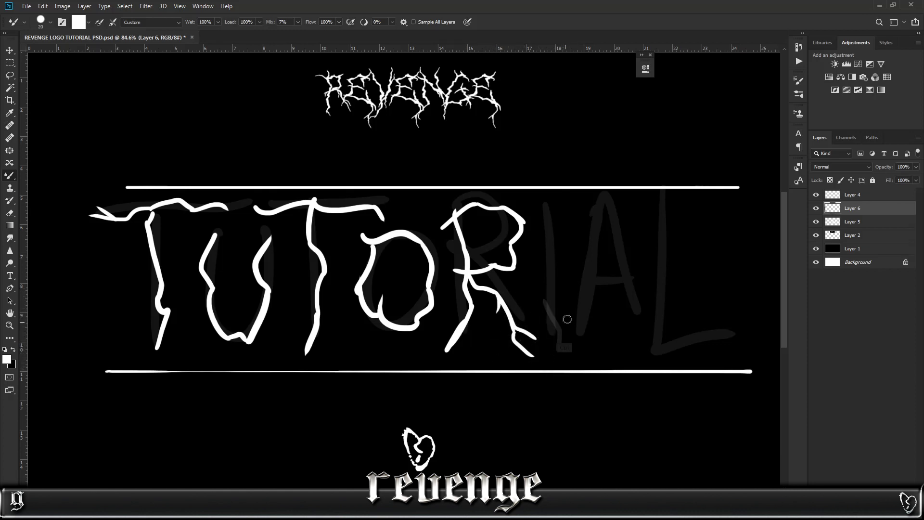
pyautogui.moveTo(547, 366); pyautogui.dragTo(540, 217)
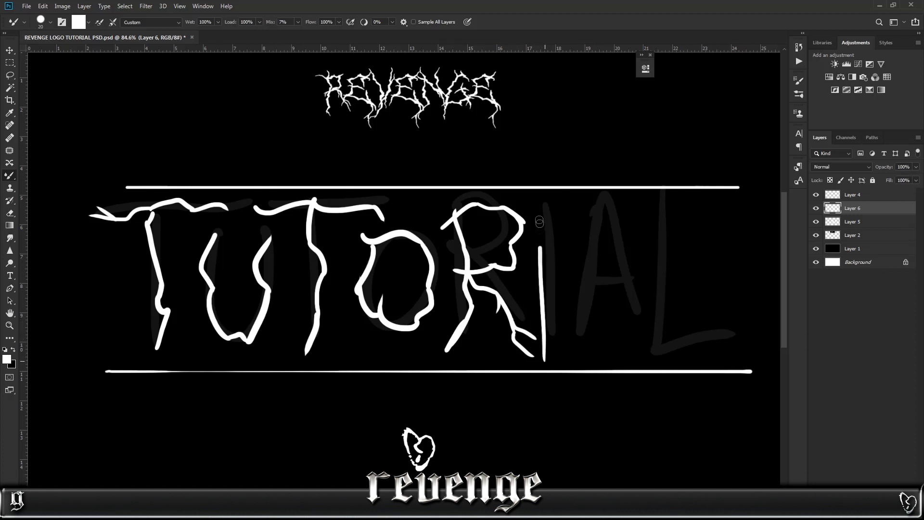
pyautogui.hotkey('ctrl', 'z')
pyautogui.moveTo(537, 313); pyautogui.dragTo(525, 336)
pyautogui.hotkey('ctrl', 'z')
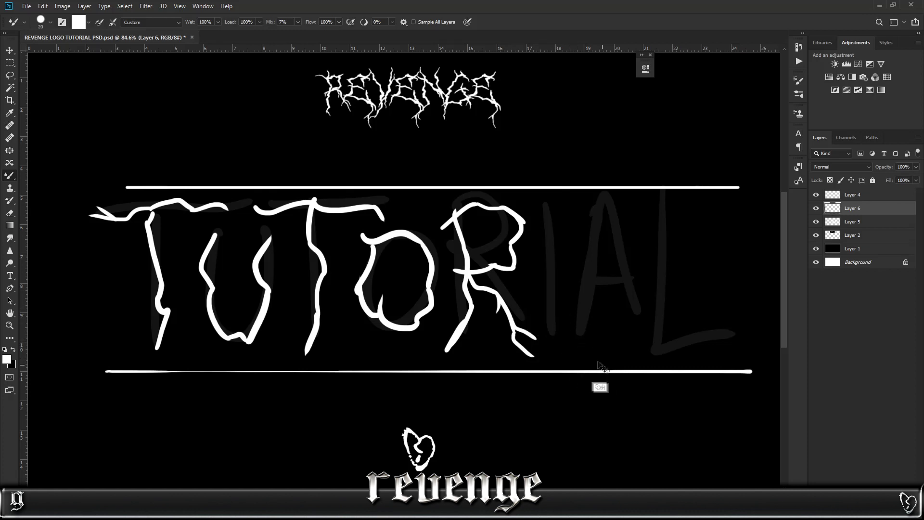
# Trace the I over the guide as a bent, uneven vertical stroke with a notch in its lower half
pyautogui.moveTo(561, 328); pyautogui.dragTo(544, 300)
pyautogui.hotkey('ctrl', 'z')
pyautogui.moveTo(565, 356); pyautogui.dragTo(544, 301)
pyautogui.hotkey('ctrl', 'z')
pyautogui.moveTo(567, 360)
pyautogui.mouseDown()
pyautogui.moveTo(547, 253)
pyautogui.moveTo(552, 203)
pyautogui.mouseUp()
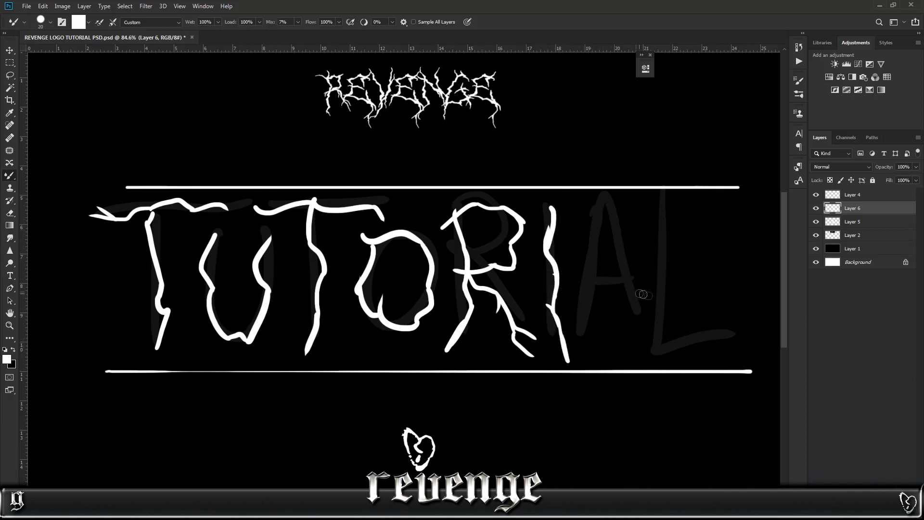
# Try strokes for the A and a mark inside the O, and undo them
pyautogui.moveTo(584, 347)
pyautogui.mouseDown()
pyautogui.moveTo(600, 266)
pyautogui.moveTo(631, 336)
pyautogui.mouseUp()
pyautogui.hotkey('ctrl', 'z')
pyautogui.moveTo(404, 259)
pyautogui.mouseDown()
pyautogui.moveTo(417, 289)
pyautogui.moveTo(402, 258)
pyautogui.mouseUp()
pyautogui.hotkey('ctrl', 'z')
pyautogui.hotkey('ctrl', 'z')
pyautogui.moveTo(619, 248)
pyautogui.mouseDown()
pyautogui.moveTo(585, 294)
pyautogui.moveTo(619, 313)
pyautogui.mouseUp()
pyautogui.hotkey('ctrl', 'z')
# Trace the A as an angular lowercase-style a with an open boxy bowl and a bent stem
pyautogui.hscroll(2, 296, 324)
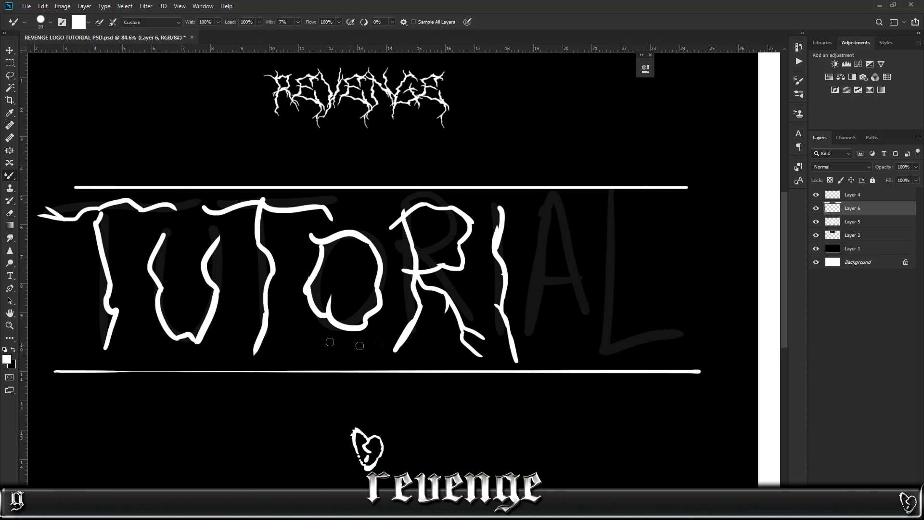
pyautogui.moveTo(164, 226)
pyautogui.mouseDown()
pyautogui.moveTo(145, 262)
pyautogui.moveTo(221, 226)
pyautogui.moveTo(228, 263)
pyautogui.mouseUp()
pyautogui.hotkey('ctrl', 'z')
pyautogui.moveTo(597, 244)
pyautogui.mouseDown()
pyautogui.moveTo(549, 237)
pyautogui.moveTo(541, 250)
pyautogui.moveTo(553, 306)
pyautogui.moveTo(590, 243)
pyautogui.moveTo(599, 340)
pyautogui.moveTo(585, 318)
pyautogui.moveTo(586, 303)
pyautogui.moveTo(635, 342)
pyautogui.mouseUp()
pyautogui.hotkey('ctrl', 'z')
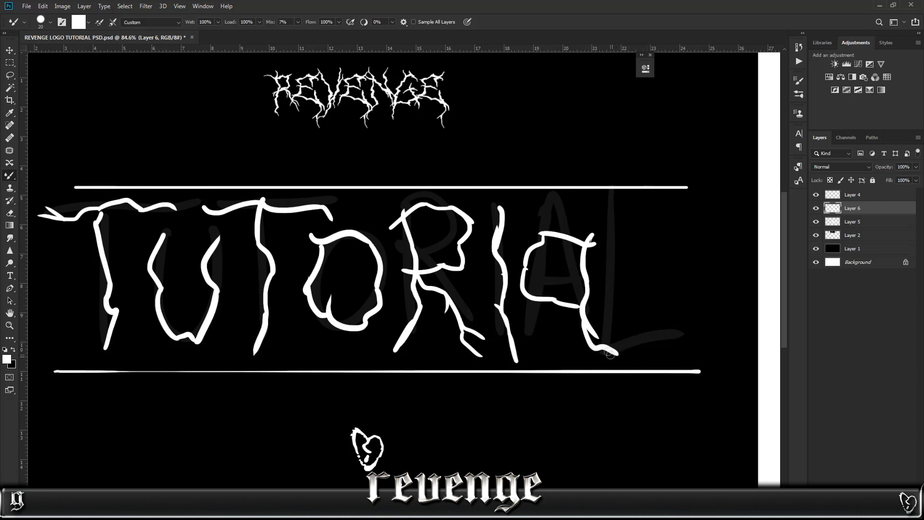
# Redraw the A's tail so it sweeps into the L's foot, and trace the L with forked ends
pyautogui.moveTo(589, 325); pyautogui.dragTo(670, 338)
pyautogui.hotkey('ctrl', 'z')
pyautogui.hotkey('ctrl', 'z')
pyautogui.hotkey('ctrl', 'z')
pyautogui.moveTo(583, 312)
pyautogui.mouseDown()
pyautogui.moveTo(639, 339)
pyautogui.moveTo(670, 340)
pyautogui.mouseUp()
pyautogui.hotkey('ctrl', 'z')
pyautogui.moveTo(584, 312); pyautogui.dragTo(683, 343)
pyautogui.hotkey('ctrl', 'z')
pyautogui.moveTo(636, 335)
pyautogui.mouseDown()
pyautogui.moveTo(665, 351)
pyautogui.moveTo(688, 336)
pyautogui.moveTo(617, 293)
pyautogui.moveTo(613, 220)
pyautogui.moveTo(625, 198)
pyautogui.mouseUp()
pyautogui.hotkey('ctrl', 'z')
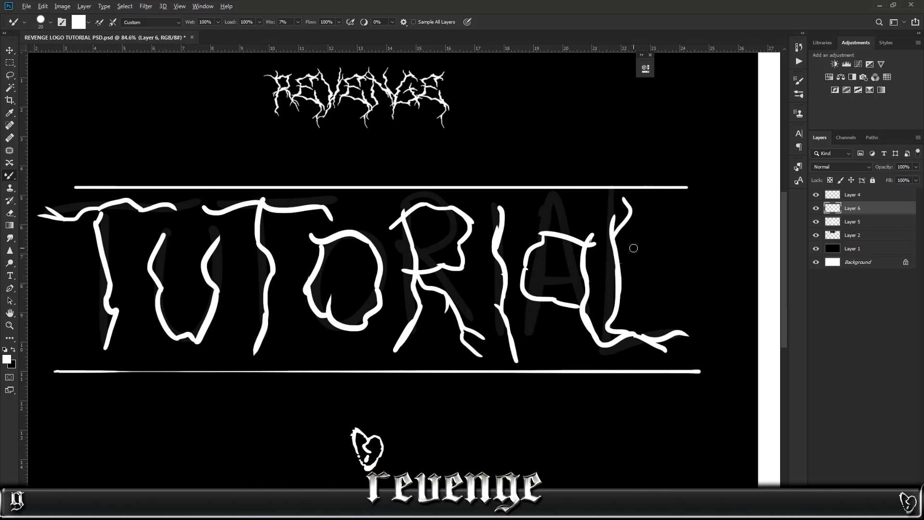
# Set the opacity of the Layer 6 lettering to 42% and hide the handwritten guide on Layer 5
pyautogui.scroll(-6, 634, 248)
pyautogui.scroll(6, 371, 303)
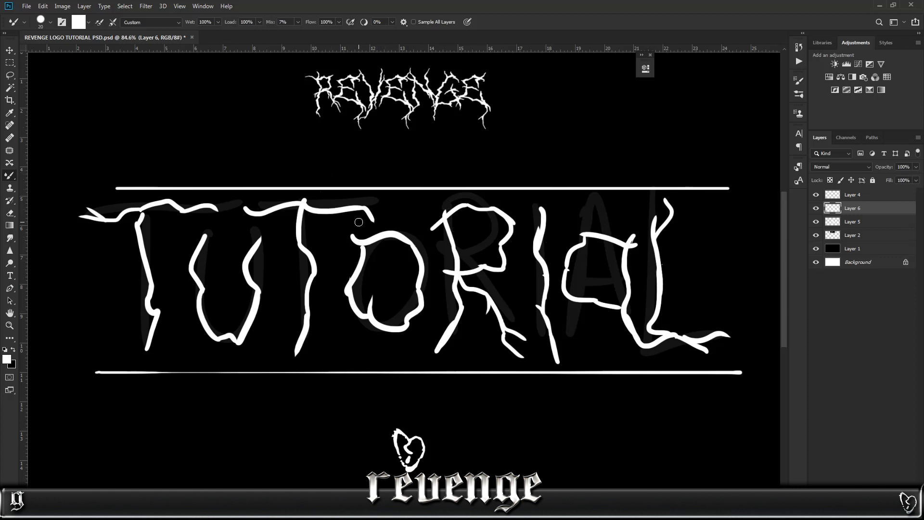
pyautogui.scroll(1, 441, 257)
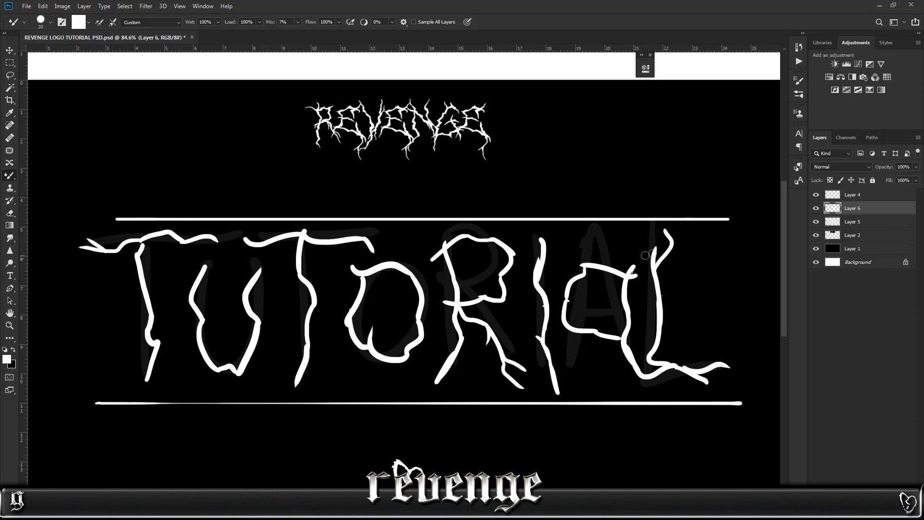
pyautogui.click(917, 166)
pyautogui.moveTo(902, 178); pyautogui.dragTo(891, 178)
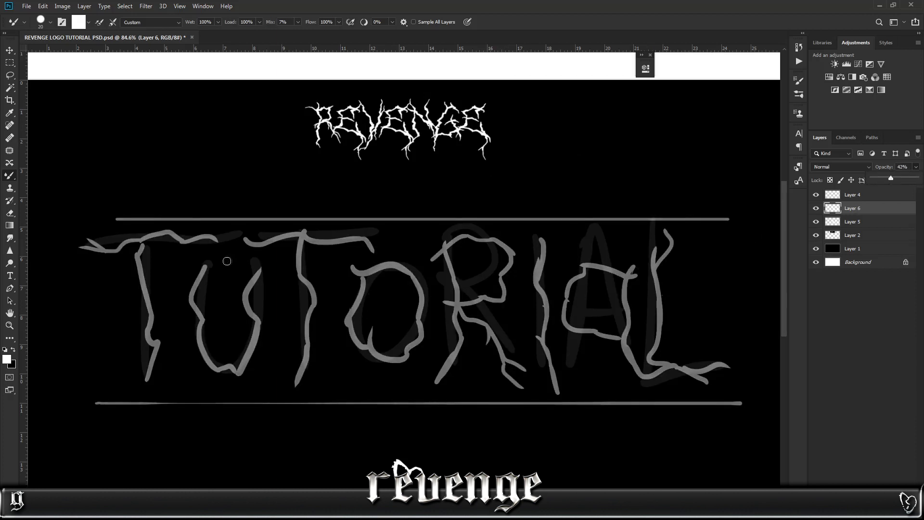
pyautogui.click(816, 223)
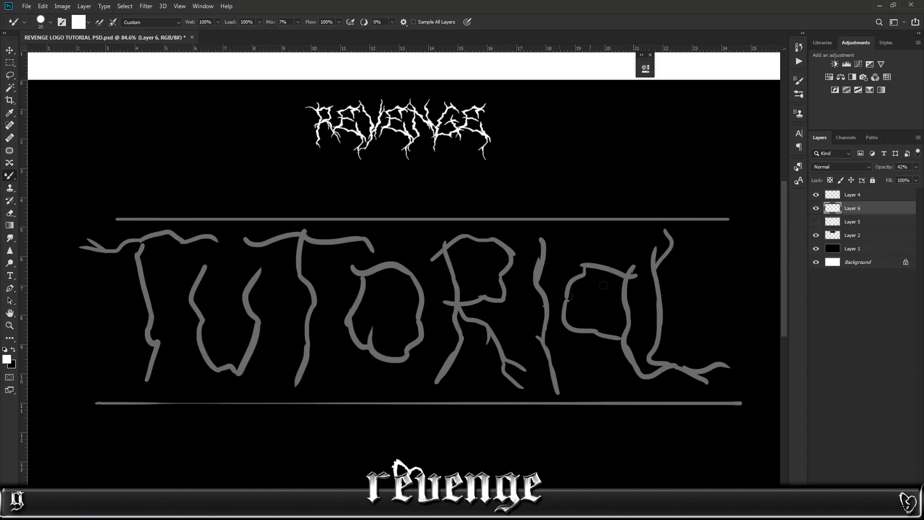
pyautogui.scroll(-2, 769, 313)
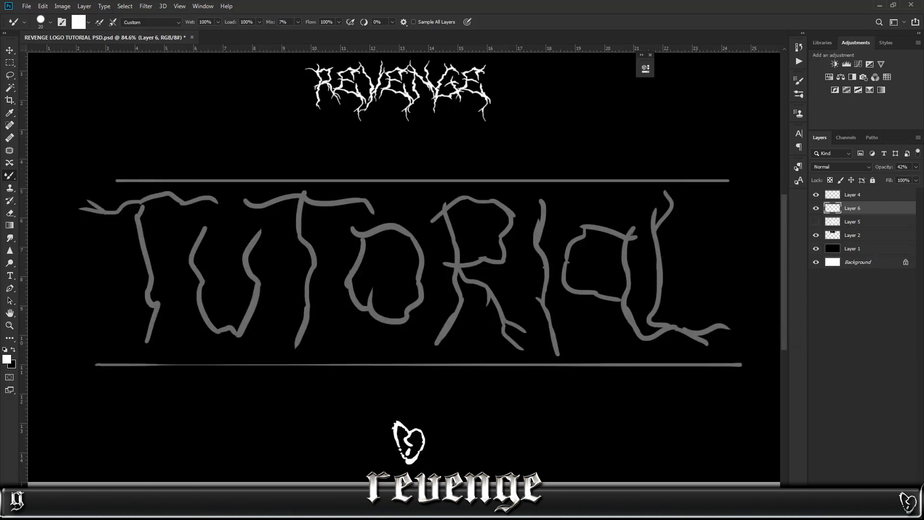
# Add a new layer above Layer 6 and lasso a jagged, spiky outline around the first T's crossbar
pyautogui.hotkey('ctrl', 'shift', 'alt', 'n')
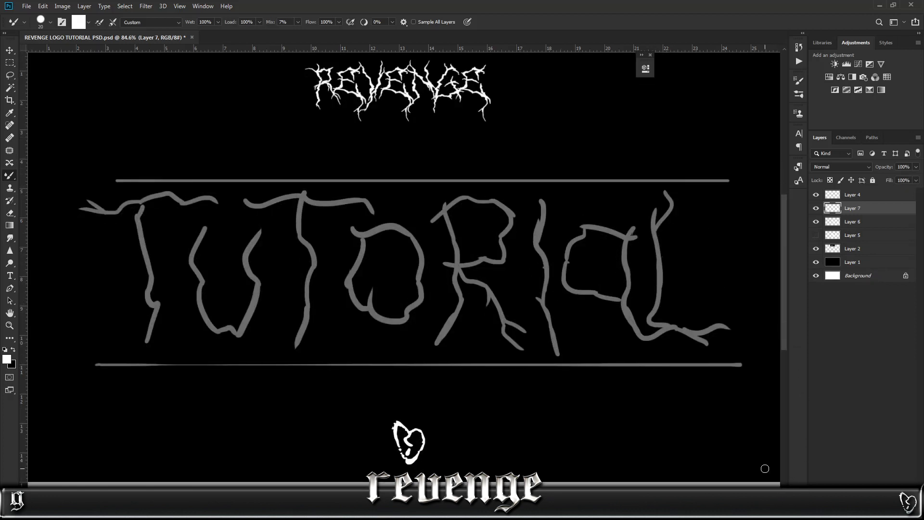
pyautogui.click(9, 77)
pyautogui.click(45, 76)
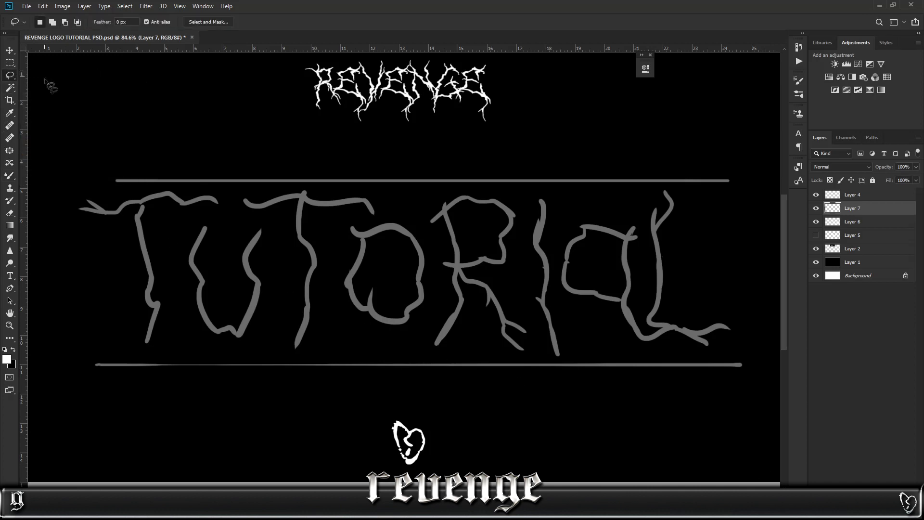
pyautogui.scroll(3, 107, 206)
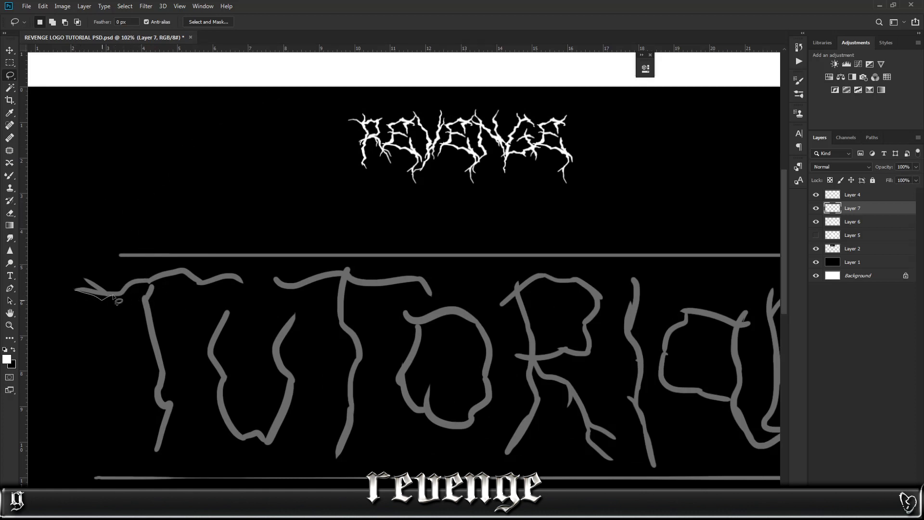
pyautogui.moveTo(133, 282)
pyautogui.mouseDown()
pyautogui.moveTo(175, 274)
pyautogui.moveTo(203, 289)
pyautogui.moveTo(246, 287)
pyautogui.mouseUp()
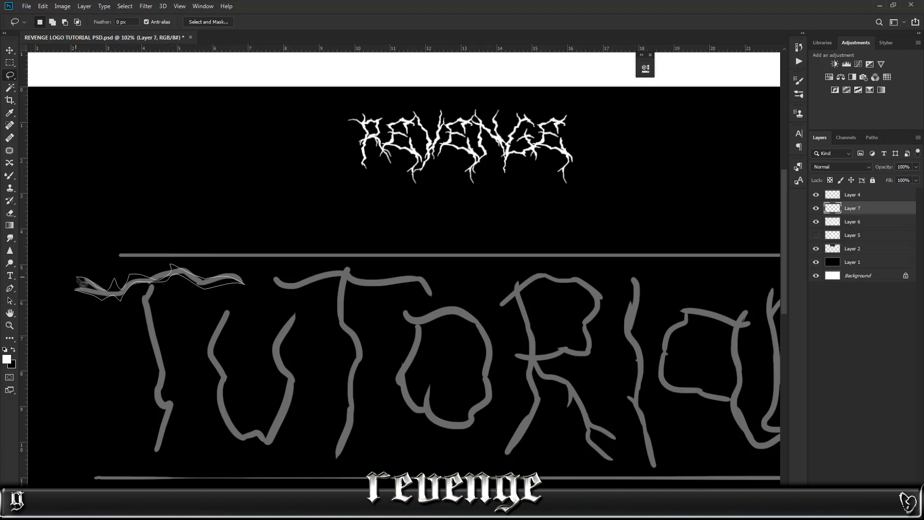
pyautogui.moveTo(84, 291); pyautogui.dragTo(78, 290)
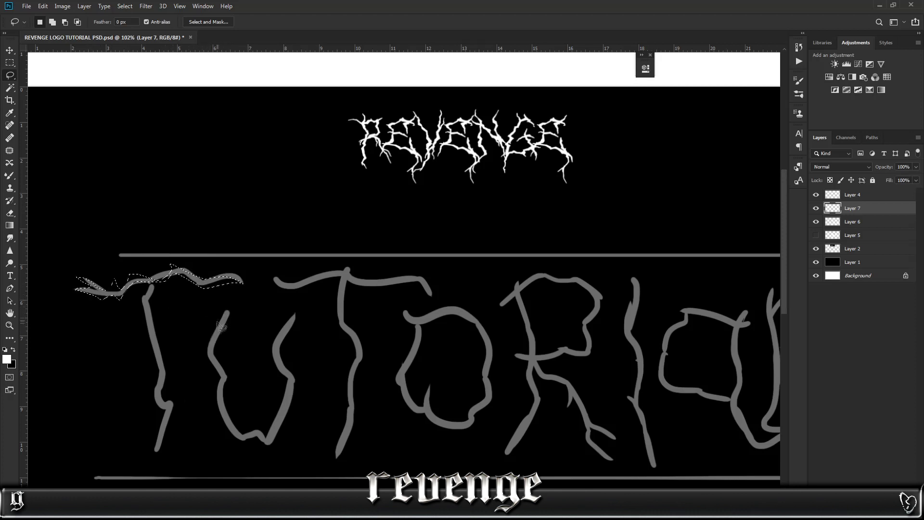
# Enlarge the brush to 200, try painting the crossbar selection white, and undo the stroke
pyautogui.press('b')
pyautogui.press(']')
pyautogui.press(']')
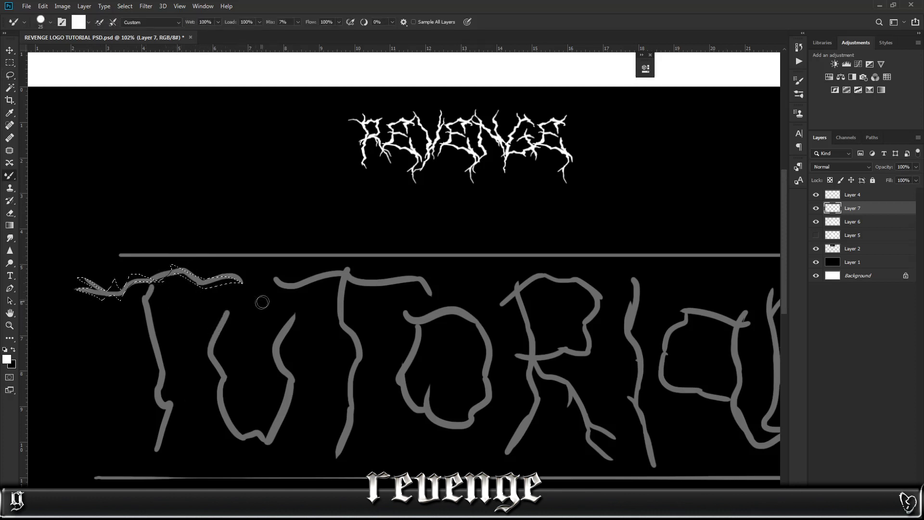
pyautogui.press(']')
pyautogui.press(']')
pyautogui.press(']')
pyautogui.press(']')
pyautogui.press(']')
pyautogui.press(']')
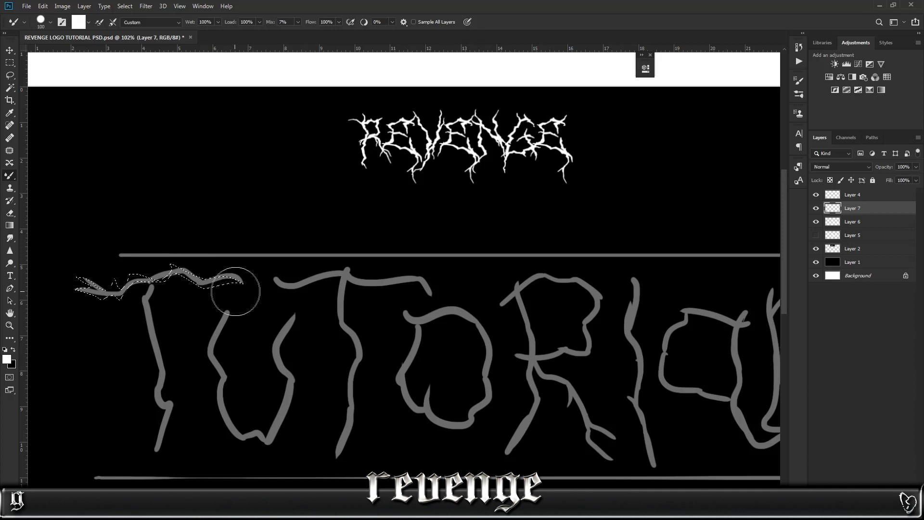
pyautogui.press(']')
pyautogui.press(']')
pyautogui.press(']')
pyautogui.press(']')
pyautogui.moveTo(226, 280); pyautogui.dragTo(82, 268)
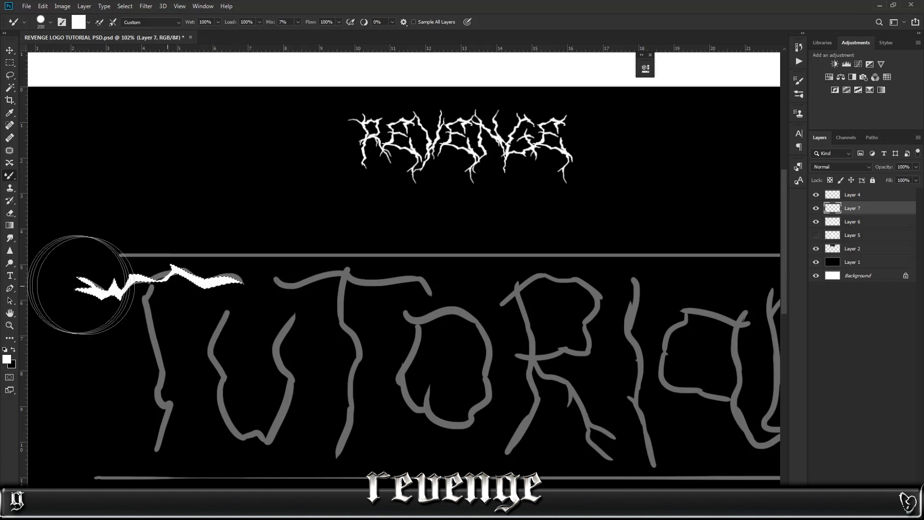
pyautogui.hotkey('ctrl', 'z')
# Try filling the crossbar selection with white using the Paint Bucket, deselect it, and undo the fill
pyautogui.press('g')
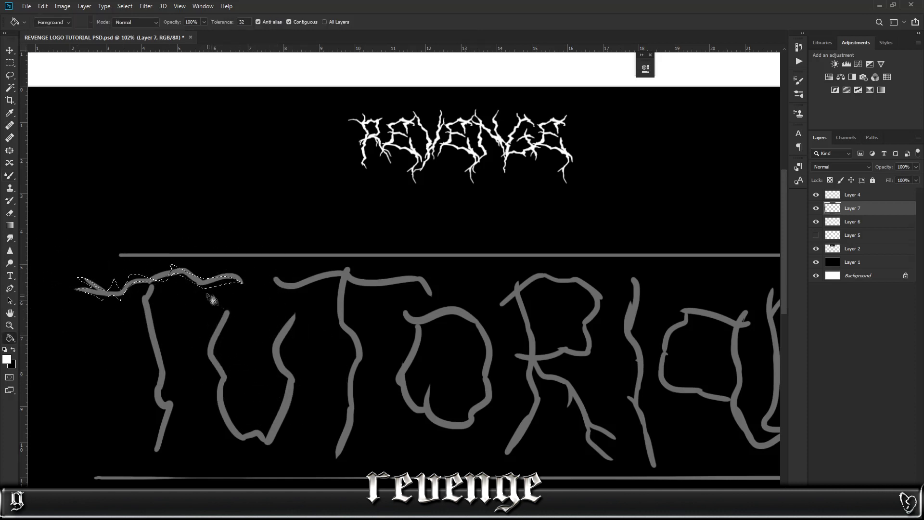
pyautogui.click(234, 285)
pyautogui.hotkey('ctrl', 'd')
pyautogui.scroll(-2, 250, 339)
pyautogui.click(8, 76)
pyautogui.scroll(3, 99, 227)
pyautogui.scroll(-3, 161, 303)
pyautogui.scroll(3, 135, 224)
pyautogui.scroll(1, 211, 204)
pyautogui.hotkey('ctrl', 'alt', 'z')
pyautogui.hotkey('ctrl', 'alt', 'z')
pyautogui.hotkey('ctrl', 'alt', 'z')
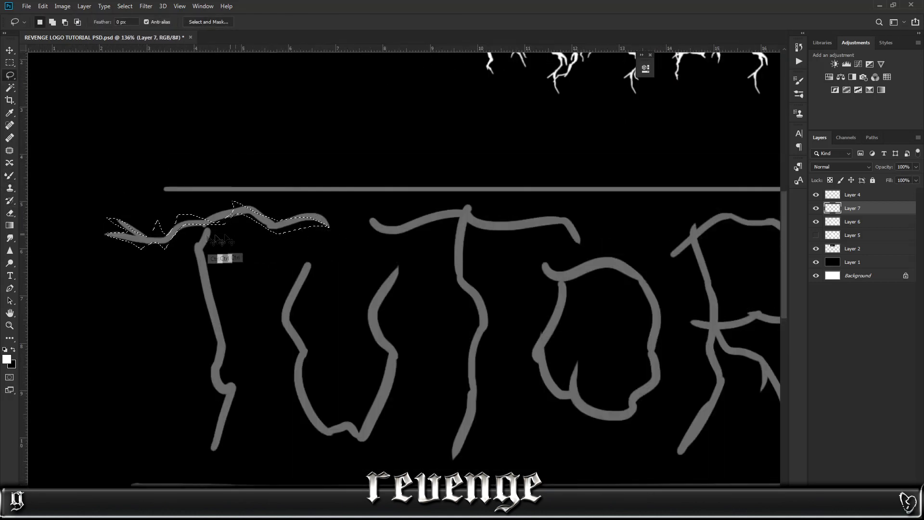
# Lower the opacity of Layer 6 further so the sketched lettering is only a faint guide
pyautogui.click(853, 221)
pyautogui.click(917, 167)
pyautogui.moveTo(918, 178); pyautogui.dragTo(879, 178)
# Lasso a new angular outline of the first T's crossbar on Layer 7, fill it with white, and deselect
pyautogui.click(874, 209)
pyautogui.moveTo(107, 236)
pyautogui.mouseDown()
pyautogui.moveTo(316, 237)
pyautogui.moveTo(228, 202)
pyautogui.moveTo(166, 226)
pyautogui.moveTo(87, 236)
pyautogui.mouseUp()
pyautogui.hotkey('alt', 'BackSpace')
pyautogui.hotkey('ctrl', 'd')
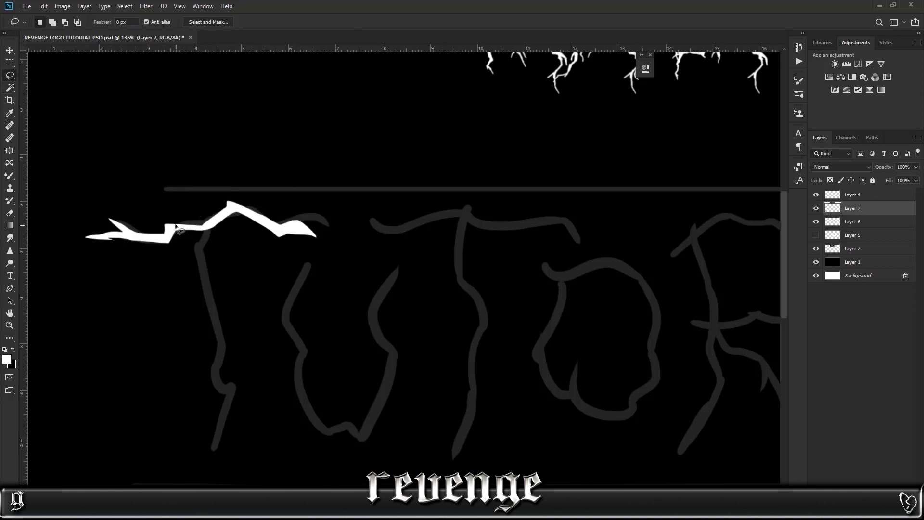
# Lasso a jagged outline around the first T's stem, fill it with white using the Paint Bucket, and deselect
pyautogui.moveTo(199, 219); pyautogui.dragTo(204, 226)
pyautogui.hotkey('ctrl', 'd')
pyautogui.moveTo(235, 350)
pyautogui.mouseDown()
pyautogui.moveTo(217, 448)
pyautogui.moveTo(197, 254)
pyautogui.mouseUp()
pyautogui.press('g')
pyautogui.click(217, 313)
pyautogui.hotkey('ctrl', 'd')
pyautogui.click(11, 73)
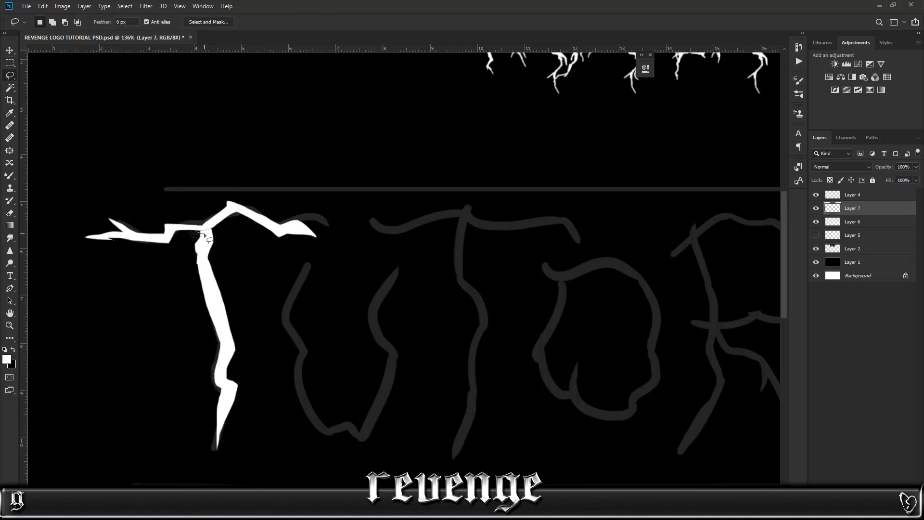
# Undo back to the stem selection and refill both the stem and the spike above the crossbar with white
pyautogui.scroll(5, 177, 265)
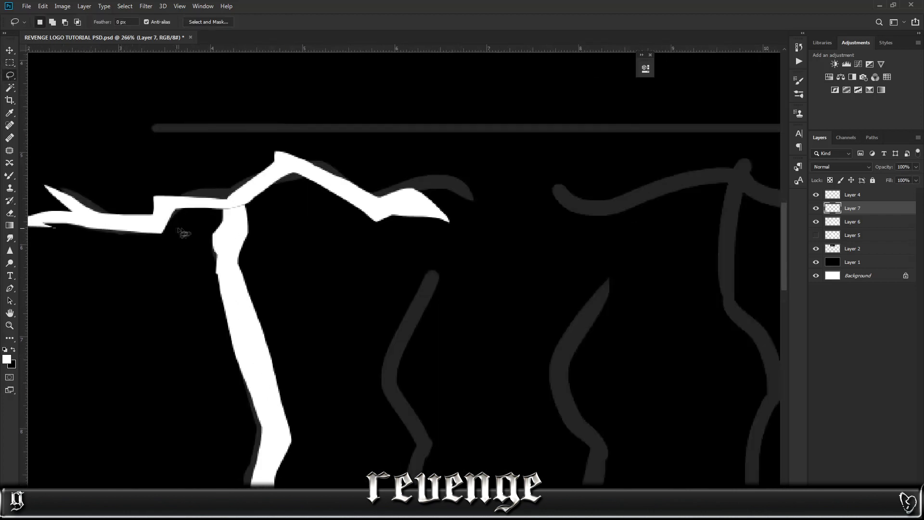
pyautogui.scroll(-3, 228, 215)
pyautogui.hotkey('ctrl', 'alt', 'z')
pyautogui.hotkey('ctrl', 'alt', 'z')
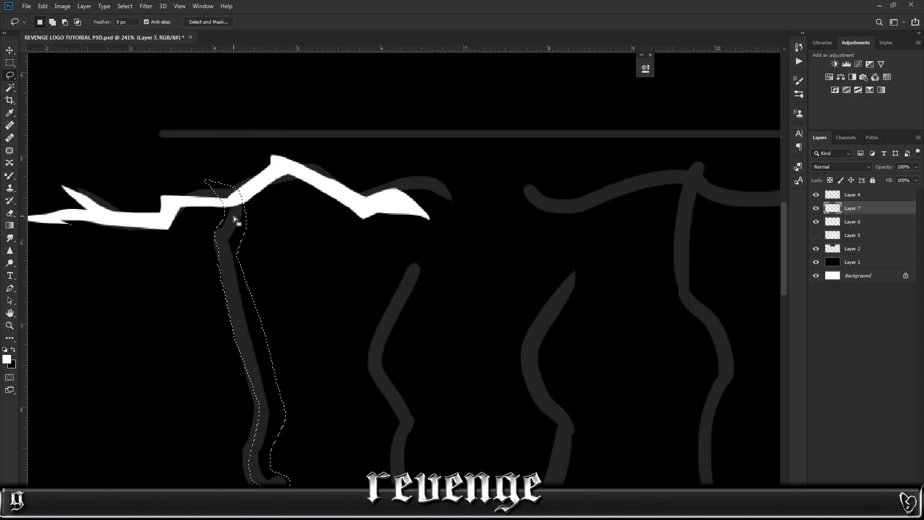
pyautogui.press('g')
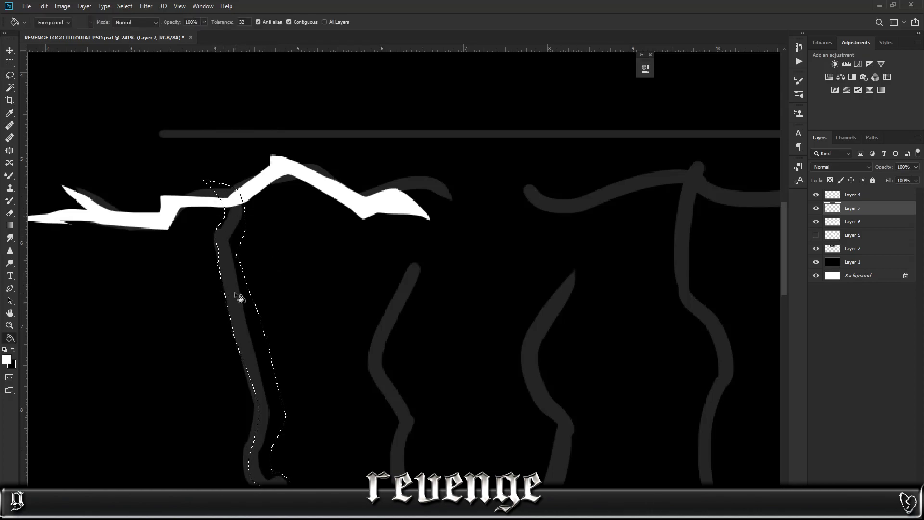
pyautogui.click(236, 291)
pyautogui.scroll(4, 231, 204)
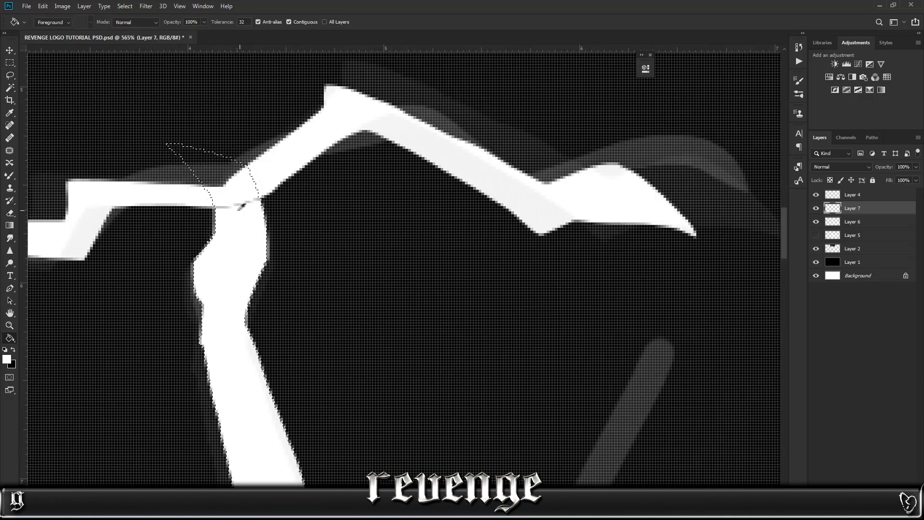
pyautogui.scroll(-2, 221, 201)
pyautogui.click(219, 179)
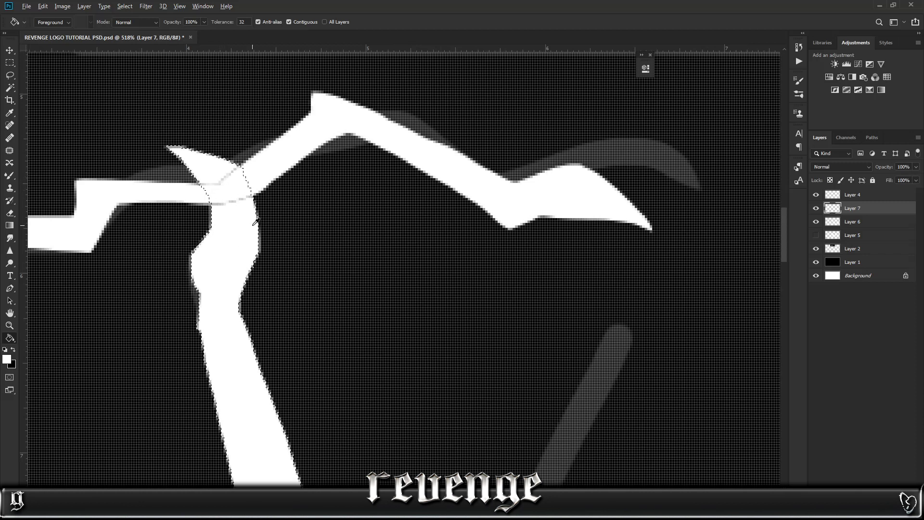
pyautogui.scroll(-4, 224, 188)
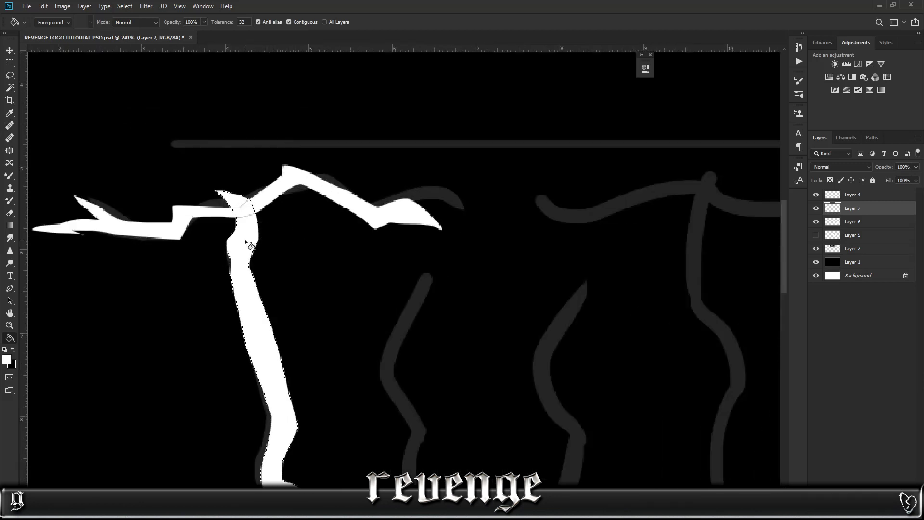
# Paint white over the seams where the first T's stem crosses its crossbar, deselect, and return to the Lasso tool
pyautogui.press('b')
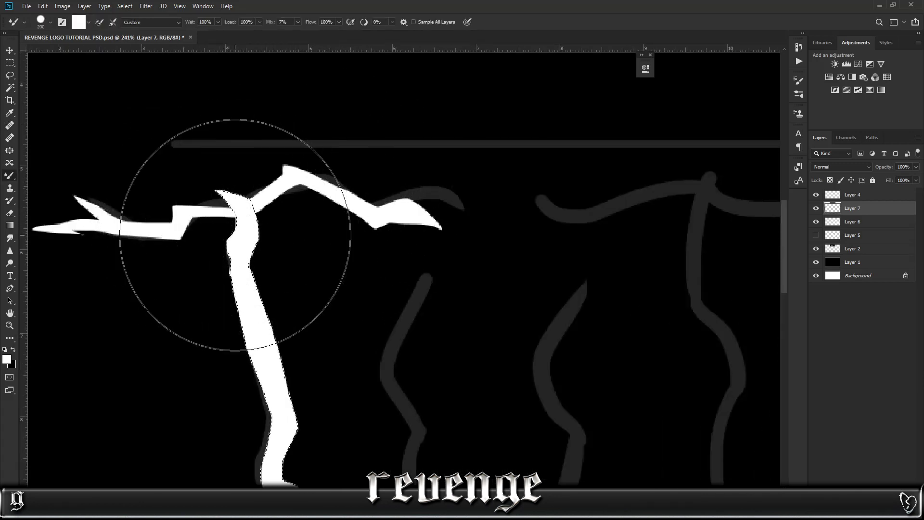
pyautogui.press('v')
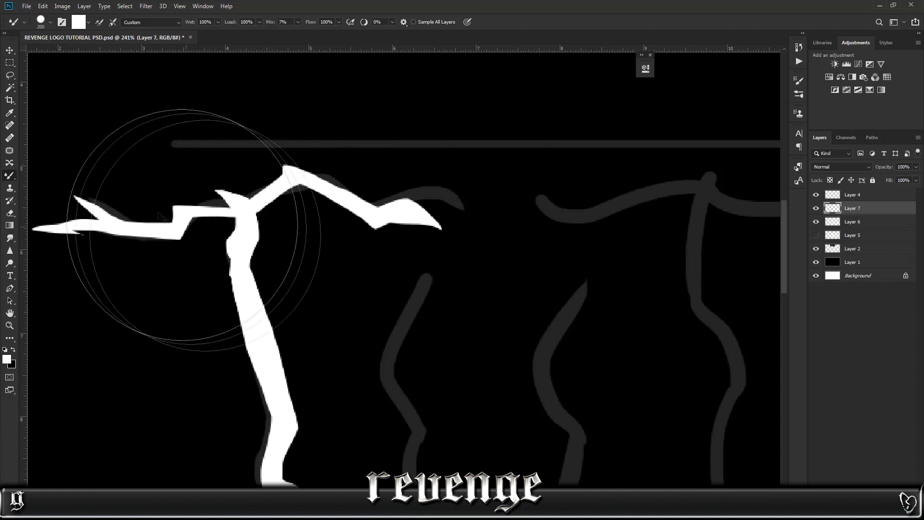
pyautogui.scroll(-4, 187, 236)
pyautogui.press('l')
pyautogui.scroll(4, 191, 240)
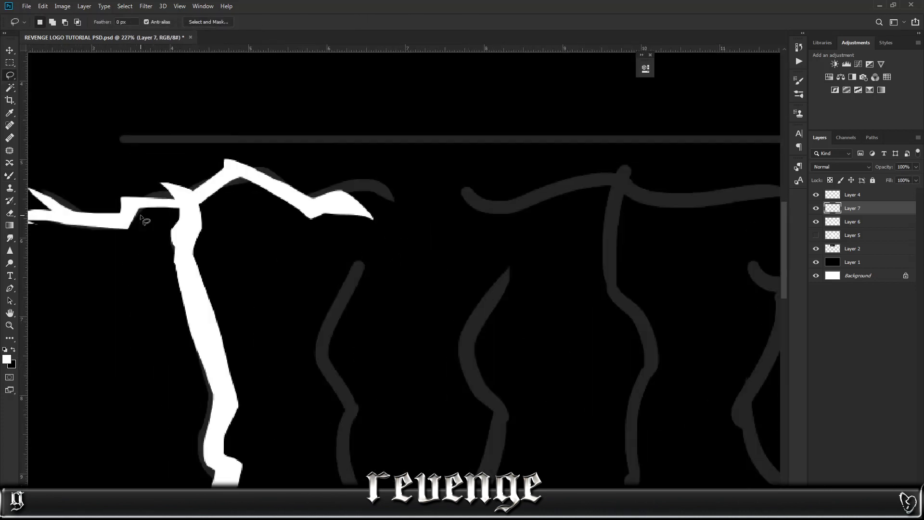
# Lasso the join between the first T's spike and crossbar, clean it up in white, deselect, and return to the Lasso tool
pyautogui.moveTo(154, 194); pyautogui.dragTo(176, 196)
pyautogui.hotkey('ctrl', 'd')
pyautogui.press('b')
pyautogui.scroll(-5, 200, 240)
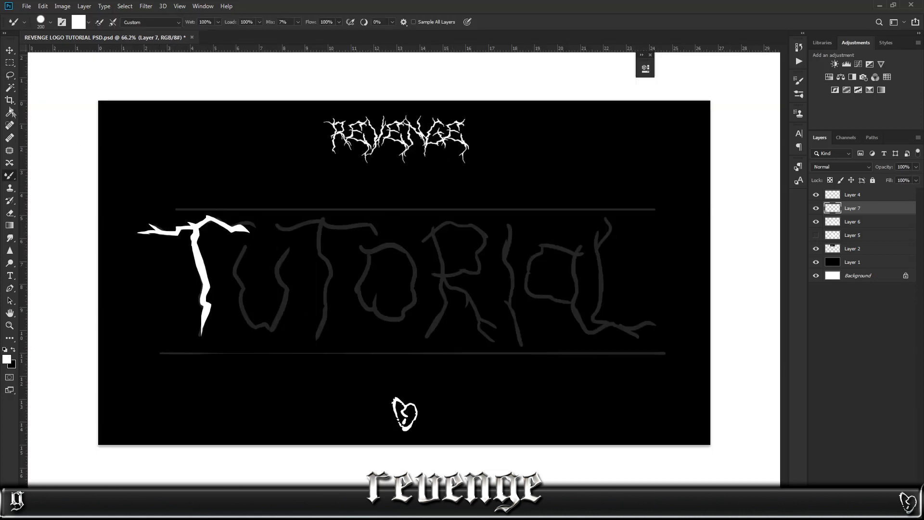
pyautogui.click(9, 76)
# Lasso a jagged outline of the U's left stroke and pointed base, fill it with white, and deselect
pyautogui.scroll(5, 246, 269)
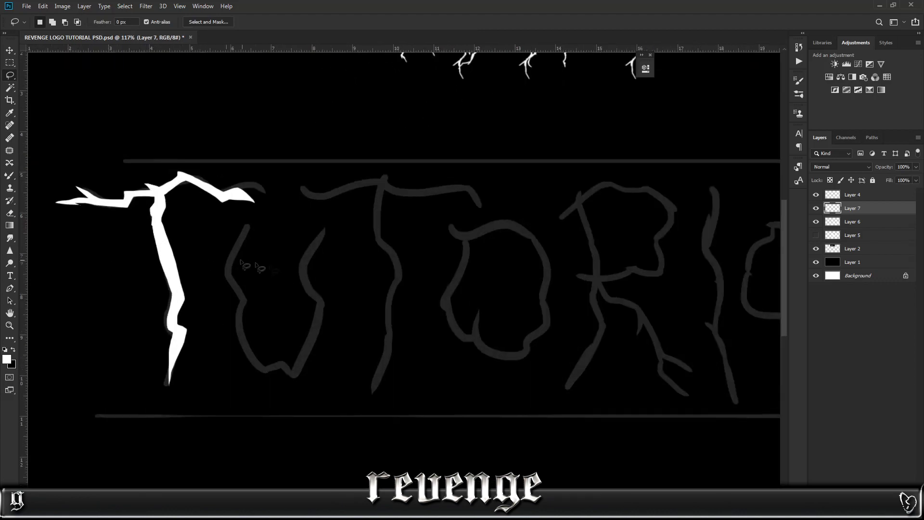
pyautogui.scroll(2, 471, 152)
pyautogui.scroll(2, 474, 154)
pyautogui.scroll(6, 284, 224)
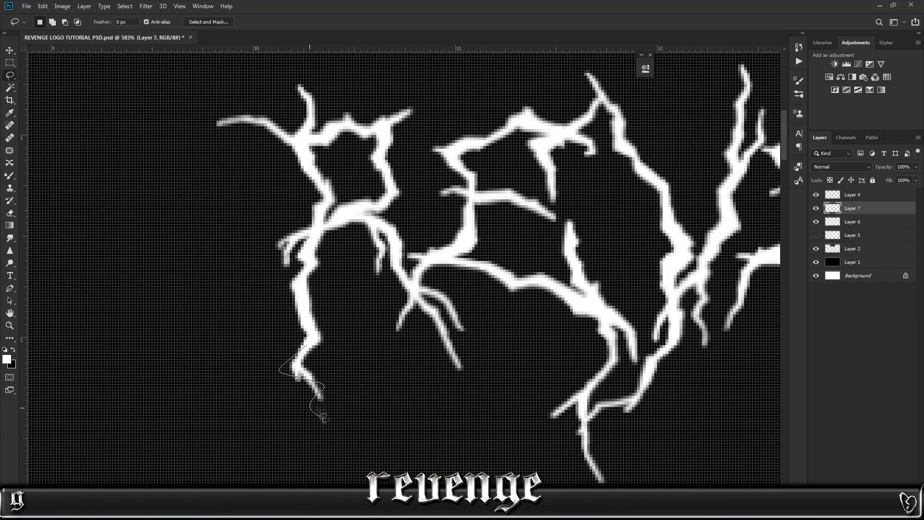
pyautogui.scroll(-5, 388, 318)
pyautogui.scroll(-4, 388, 317)
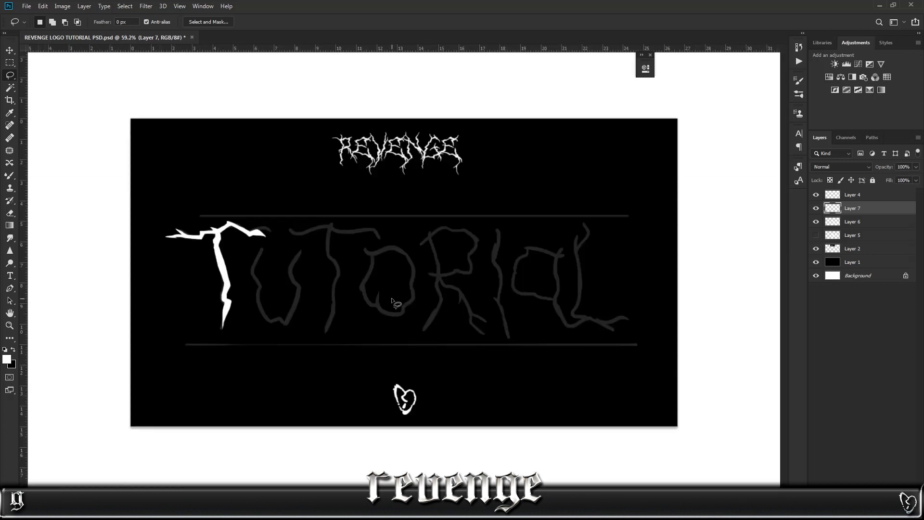
pyautogui.scroll(3, 140, 279)
pyautogui.moveTo(276, 355)
pyautogui.mouseDown()
pyautogui.moveTo(327, 354)
pyautogui.moveTo(336, 403)
pyautogui.mouseUp()
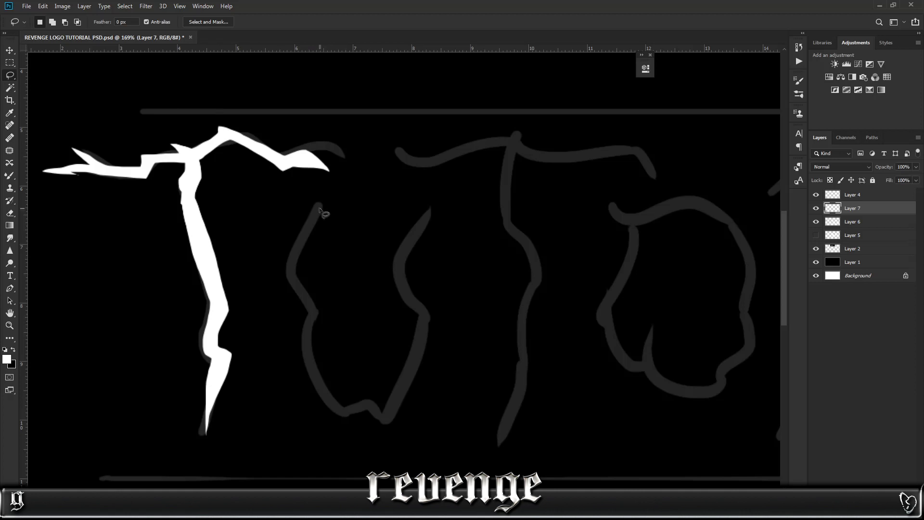
pyautogui.moveTo(317, 308)
pyautogui.mouseDown()
pyautogui.moveTo(390, 400)
pyautogui.moveTo(315, 388)
pyautogui.moveTo(278, 252)
pyautogui.mouseUp()
pyautogui.press('b')
pyautogui.hotkey('alt', 'BackSpace')
pyautogui.hotkey('ctrl', 'd')
pyautogui.press('l')
# Lasso the U's right stroke with spikes crossing its base, fill it with white, and deselect
pyautogui.moveTo(362, 407)
pyautogui.mouseDown()
pyautogui.moveTo(434, 323)
pyautogui.moveTo(395, 253)
pyautogui.moveTo(405, 318)
pyautogui.moveTo(392, 404)
pyautogui.moveTo(376, 409)
pyautogui.mouseUp()
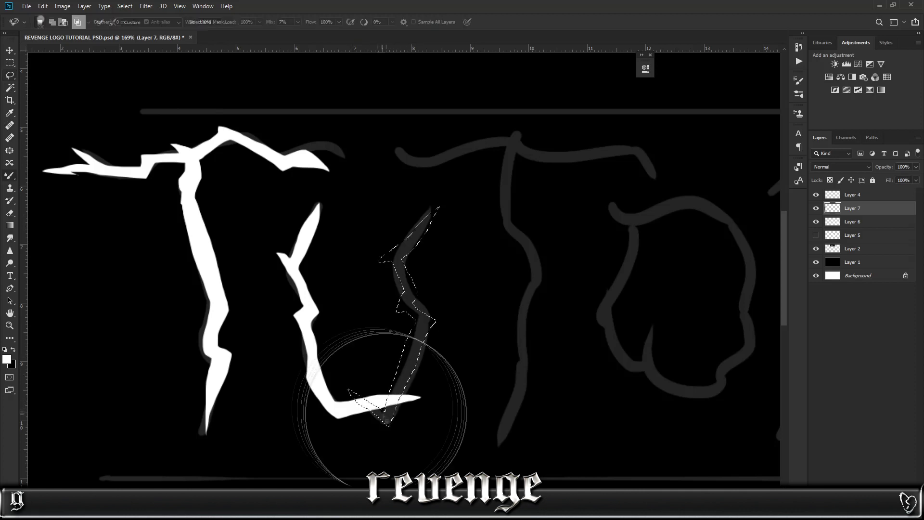
pyautogui.press('b')
pyautogui.hotkey('alt', 'BackSpace')
pyautogui.hotkey('ctrl', 'd')
pyautogui.press('l')
# Examine the overlapping spikes at the U's base and the spacing around the finished T and U
pyautogui.scroll(-5, 518, 299)
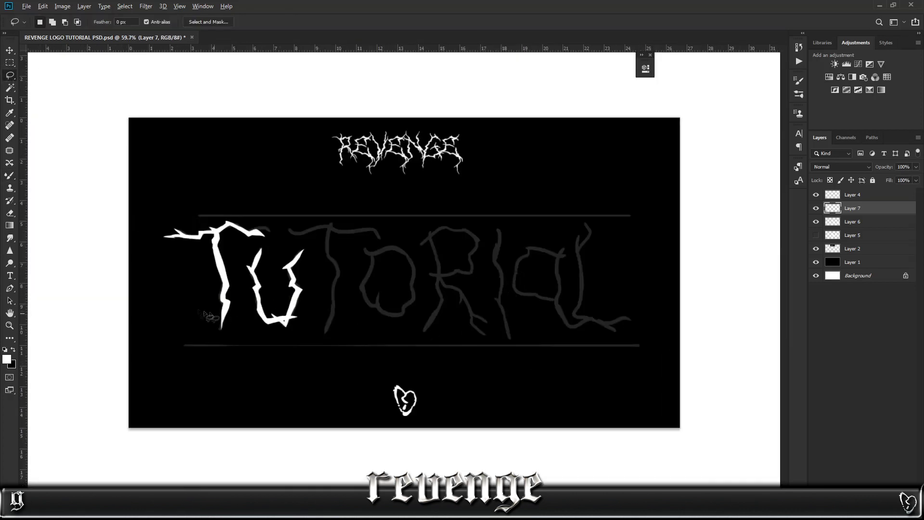
pyautogui.scroll(2, 171, 310)
pyautogui.scroll(3, 113, 316)
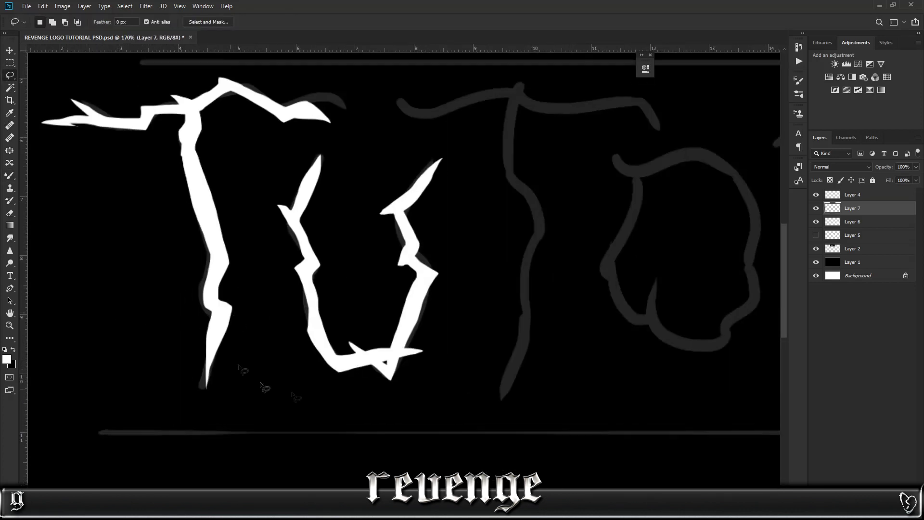
pyautogui.scroll(3, 368, 315)
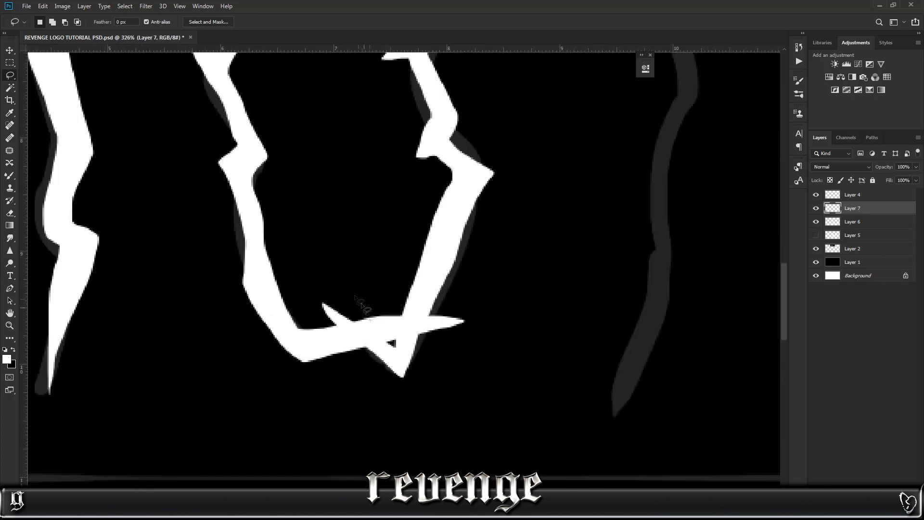
pyautogui.scroll(-3, 426, 364)
pyautogui.hotkey('ctrl', '0')
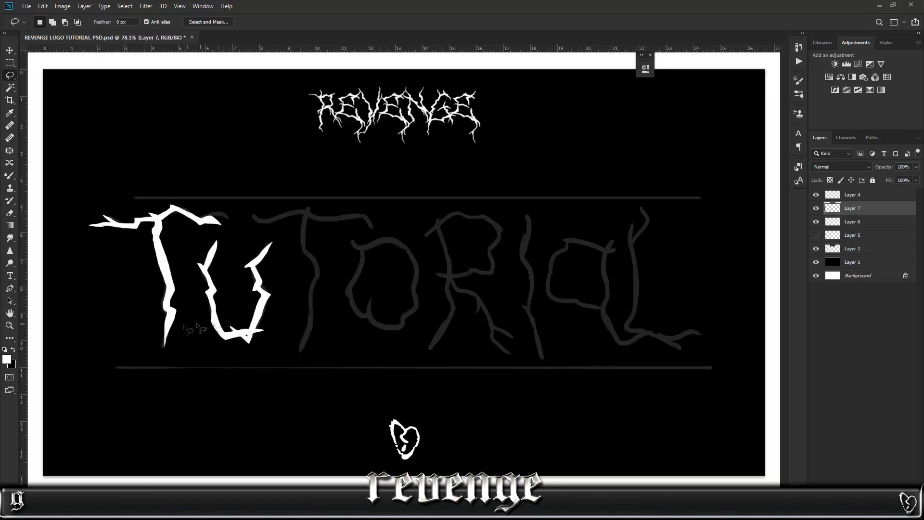
pyautogui.scroll(3, 231, 334)
pyautogui.scroll(2, 231, 333)
pyautogui.scroll(-4, 317, 342)
pyautogui.scroll(3, 327, 341)
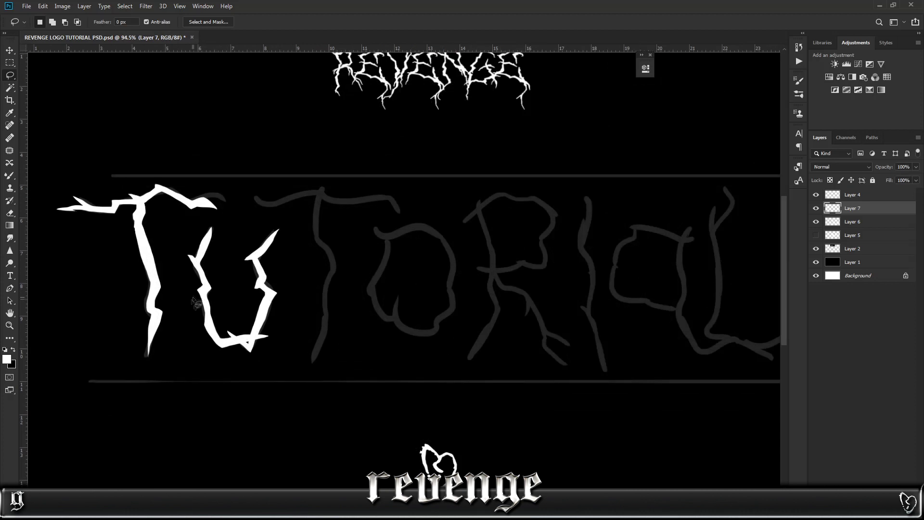
pyautogui.scroll(-3, 327, 341)
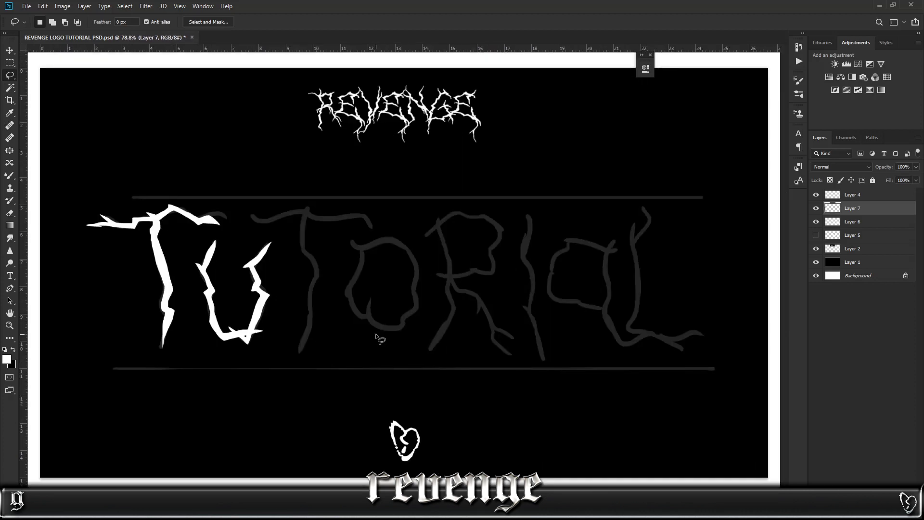
pyautogui.scroll(2, 177, 350)
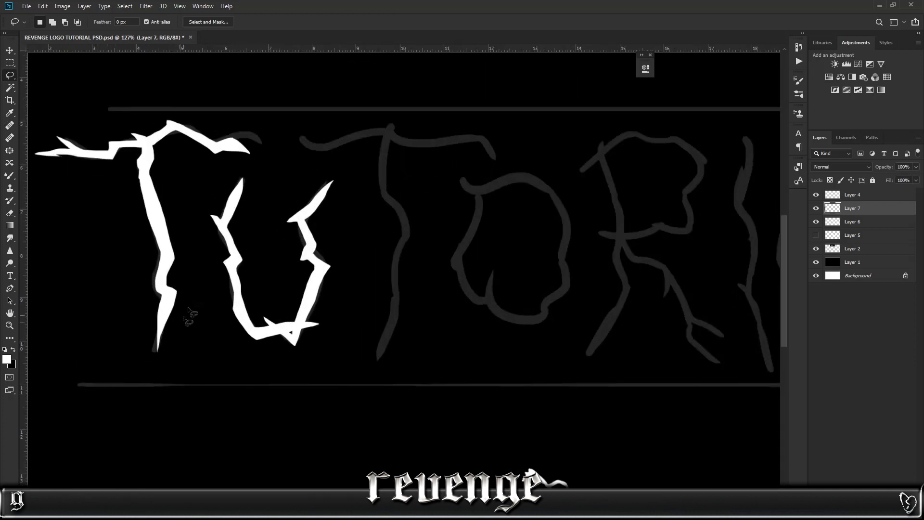
pyautogui.scroll(3, 284, 287)
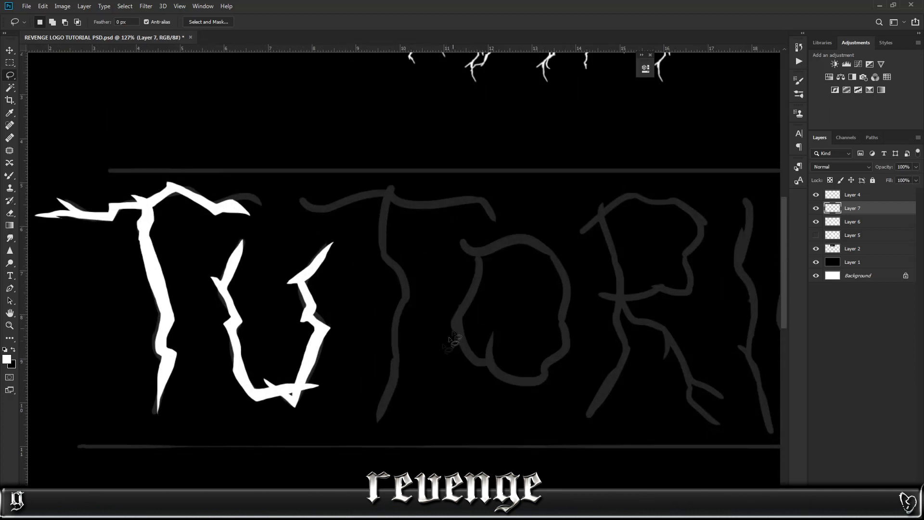
# Lasso the second T's jagged stem and spiked crossbar, filling each with white and deselecting
pyautogui.moveTo(391, 381)
pyautogui.mouseDown()
pyautogui.moveTo(382, 242)
pyautogui.moveTo(409, 286)
pyautogui.moveTo(377, 429)
pyautogui.moveTo(388, 217)
pyautogui.mouseUp()
pyautogui.press('b')
pyautogui.hotkey('ctrl', 'd')
pyautogui.press('l')
pyautogui.moveTo(484, 210)
pyautogui.mouseDown()
pyautogui.moveTo(432, 209)
pyautogui.moveTo(300, 195)
pyautogui.moveTo(298, 218)
pyautogui.moveTo(380, 204)
pyautogui.moveTo(476, 215)
pyautogui.mouseUp()
pyautogui.hotkey('alt', 'BackSpace')
pyautogui.hotkey('ctrl', 'd')
# Lasso the O's angular outline with thorn-like ends, paint the selection white, and deselect
pyautogui.moveTo(459, 247)
pyautogui.mouseDown()
pyautogui.moveTo(549, 270)
pyautogui.moveTo(565, 326)
pyautogui.moveTo(521, 378)
pyautogui.moveTo(490, 349)
pyautogui.moveTo(484, 269)
pyautogui.moveTo(467, 347)
pyautogui.moveTo(495, 376)
pyautogui.mouseUp()
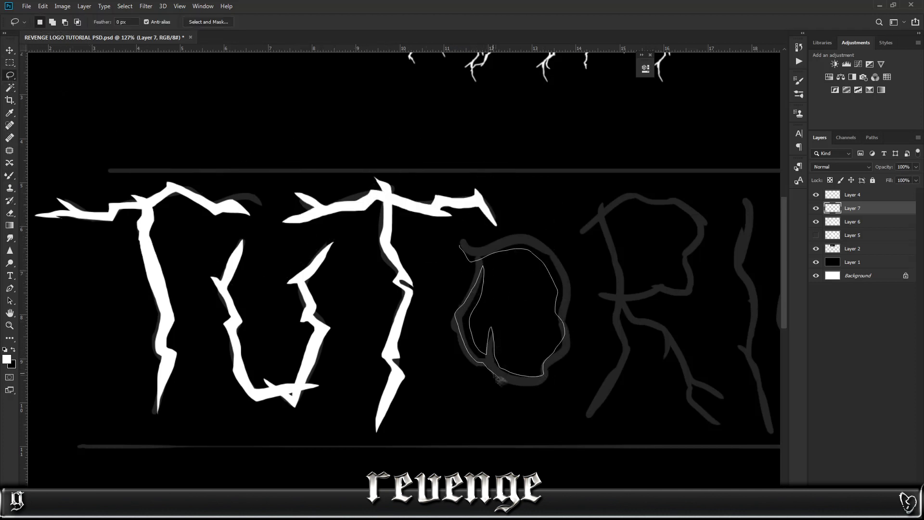
pyautogui.moveTo(501, 240); pyautogui.dragTo(460, 247)
pyautogui.press('b')
pyautogui.moveTo(518, 313); pyautogui.dragTo(500, 238)
pyautogui.hotkey('ctrl', 'd')
pyautogui.scroll(-5, 501, 241)
pyautogui.press('l')
# Lasso a pointed spike over the notch midway down the second T's stem, paint it white, and deselect
pyautogui.scroll(5, 397, 296)
pyautogui.scroll(2, 401, 301)
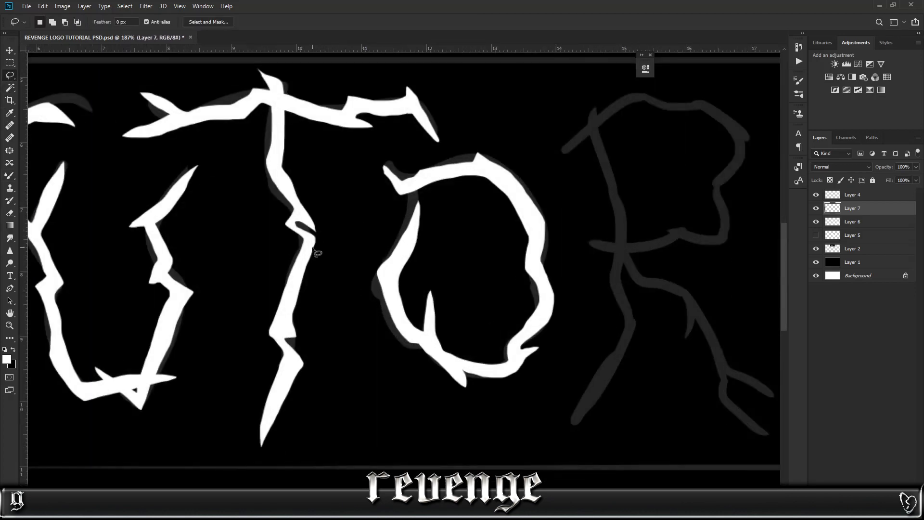
pyautogui.moveTo(297, 227); pyautogui.dragTo(308, 223)
pyautogui.press('b')
pyautogui.moveTo(318, 241); pyautogui.dragTo(289, 251)
pyautogui.hotkey('ctrl', 'd')
pyautogui.press('l')
# Lasso a jagged outline around the R's stem, fill it with white, and deselect
pyautogui.scroll(-5, 305, 318)
pyautogui.scroll(5, 554, 338)
pyautogui.moveTo(326, 407)
pyautogui.mouseDown()
pyautogui.moveTo(366, 302)
pyautogui.moveTo(356, 146)
pyautogui.moveTo(378, 185)
pyautogui.mouseUp()
pyautogui.moveTo(388, 226)
pyautogui.mouseDown()
pyautogui.moveTo(364, 276)
pyautogui.moveTo(372, 319)
pyautogui.moveTo(326, 407)
pyautogui.mouseUp()
pyautogui.hotkey('alt', 'BackSpace')
pyautogui.hotkey('ctrl', 'd')
# Lasso the top stroke and the angular right side of the R's bowl, filling each with white and deselecting
pyautogui.moveTo(306, 142)
pyautogui.mouseDown()
pyautogui.moveTo(401, 117)
pyautogui.moveTo(474, 141)
pyautogui.moveTo(471, 125)
pyautogui.moveTo(404, 106)
pyautogui.moveTo(307, 141)
pyautogui.mouseUp()
pyautogui.hotkey('alt', 'BackSpace')
pyautogui.hotkey('ctrl', 'd')
pyautogui.moveTo(477, 143)
pyautogui.mouseDown()
pyautogui.moveTo(462, 230)
pyautogui.moveTo(340, 235)
pyautogui.moveTo(443, 195)
pyautogui.mouseUp()
pyautogui.hotkey('alt', 'BackSpace')
pyautogui.hotkey('ctrl', 'd')
# Lasso the upper and lower parts of the R's branching leg, filling each with white and deselecting
pyautogui.moveTo(377, 239)
pyautogui.mouseDown()
pyautogui.moveTo(429, 274)
pyautogui.moveTo(388, 275)
pyautogui.moveTo(381, 260)
pyautogui.mouseUp()
pyautogui.hotkey('alt', 'BackSpace')
pyautogui.hotkey('ctrl', 'd')
pyautogui.moveTo(436, 294)
pyautogui.mouseDown()
pyautogui.moveTo(477, 381)
pyautogui.moveTo(505, 375)
pyautogui.moveTo(458, 304)
pyautogui.moveTo(435, 293)
pyautogui.mouseUp()
pyautogui.hotkey('alt', 'BackSpace')
pyautogui.hotkey('ctrl', 'd')
# Lasso a jagged outline of the I with small side thorns, fill it with white, and deselect
pyautogui.hotkey('ctrl', '0')
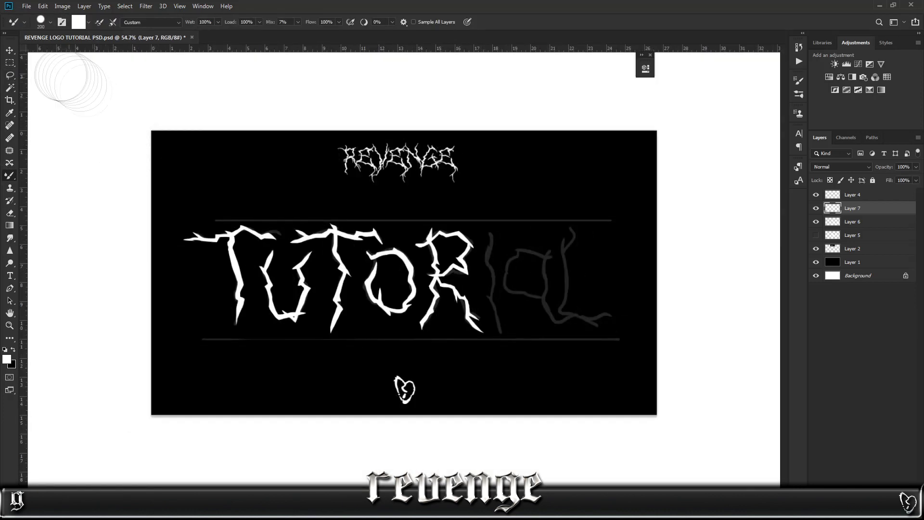
pyautogui.moveTo(386, 106)
pyautogui.mouseDown()
pyautogui.moveTo(399, 297)
pyautogui.moveTo(430, 389)
pyautogui.moveTo(386, 107)
pyautogui.mouseUp()
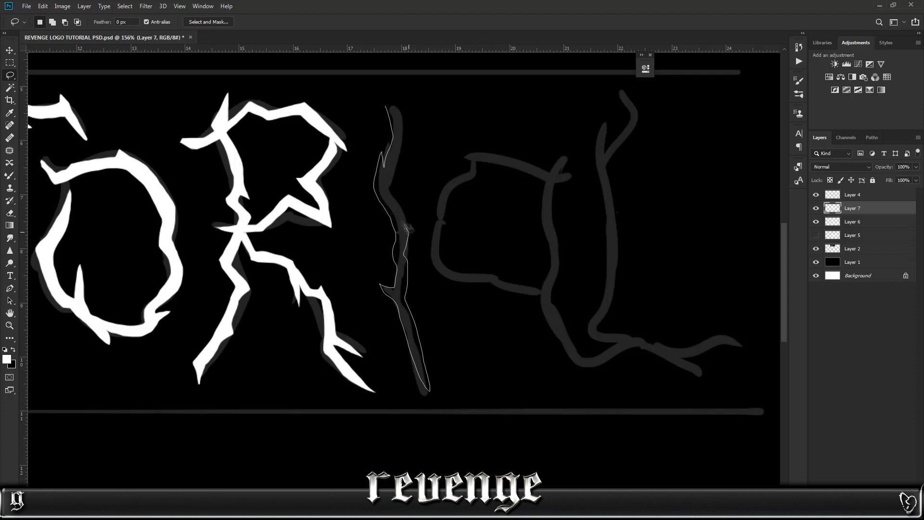
pyautogui.hotkey('alt', 'BackSpace')
pyautogui.hotkey('ctrl', 'd')
# Lasso the A's outer outline including its long tail, paint the whole shape white, and deselect
pyautogui.moveTo(542, 278)
pyautogui.mouseDown()
pyautogui.moveTo(527, 293)
pyautogui.moveTo(458, 304)
pyautogui.moveTo(450, 197)
pyautogui.mouseUp()
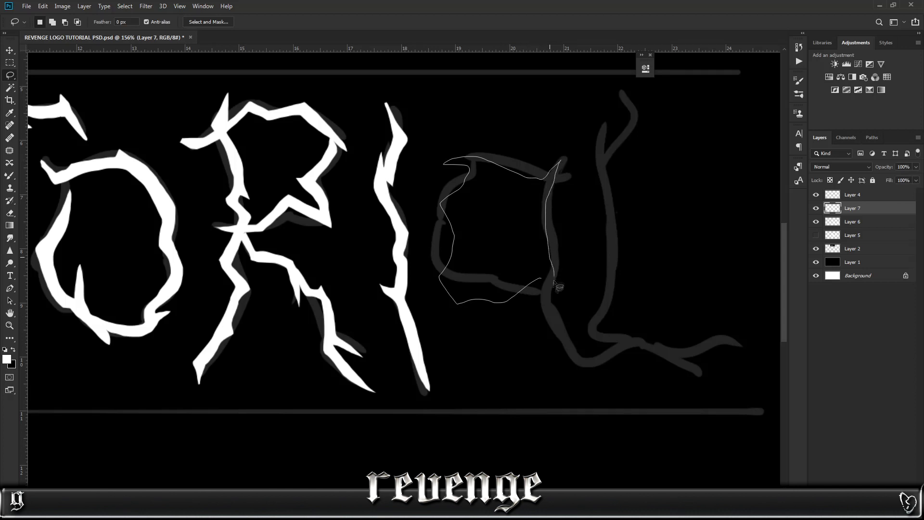
pyautogui.moveTo(555, 283); pyautogui.dragTo(633, 343)
pyautogui.moveTo(555, 280); pyautogui.dragTo(541, 278)
pyautogui.press('b')
pyautogui.moveTo(549, 289)
pyautogui.mouseDown()
pyautogui.moveTo(628, 357)
pyautogui.moveTo(475, 161)
pyautogui.mouseUp()
pyautogui.hotkey('ctrl', 'd')
pyautogui.click(10, 76)
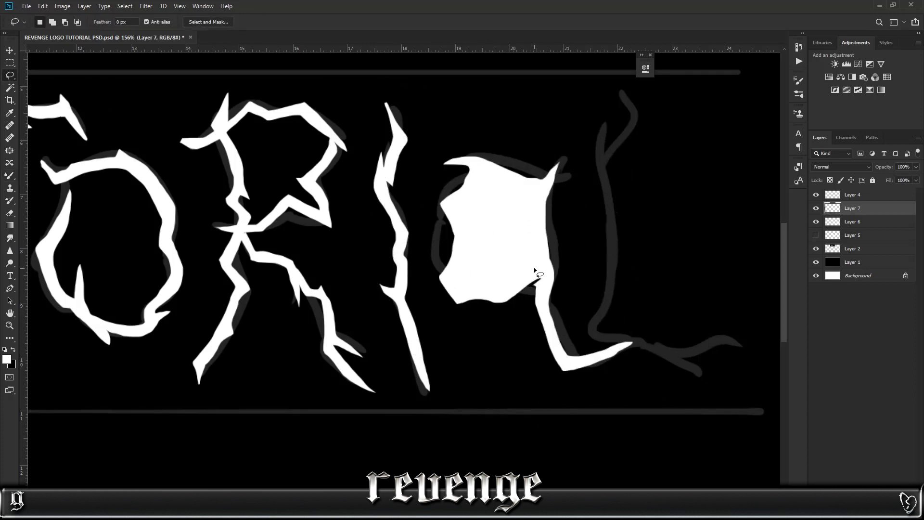
# Cut an angular counter out of the solid A, and add white spikes to the letter's corners
pyautogui.moveTo(540, 264); pyautogui.dragTo(534, 192)
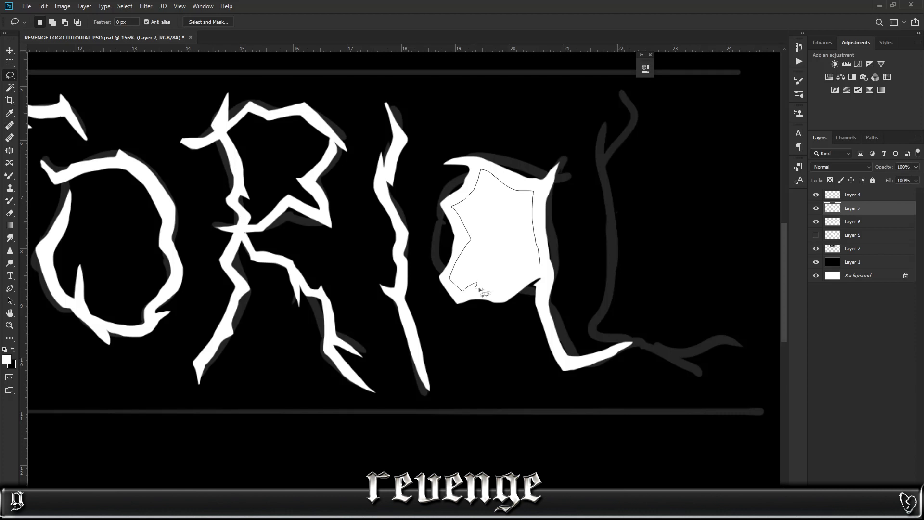
pyautogui.moveTo(503, 298); pyautogui.dragTo(538, 265)
pyautogui.press('Delete')
pyautogui.hotkey('ctrl', 'd')
pyautogui.moveTo(473, 294)
pyautogui.mouseDown()
pyautogui.moveTo(454, 328)
pyautogui.moveTo(470, 296)
pyautogui.mouseUp()
pyautogui.hotkey('alt', 'BackSpace')
pyautogui.hotkey('ctrl', 'd')
# Lasso the L's stem and forked foot, paint the selection white, and deselect
pyautogui.moveTo(610, 356)
pyautogui.mouseDown()
pyautogui.moveTo(697, 377)
pyautogui.moveTo(682, 361)
pyautogui.moveTo(728, 346)
pyautogui.moveTo(681, 354)
pyautogui.moveTo(610, 338)
pyautogui.moveTo(610, 172)
pyautogui.moveTo(600, 149)
pyautogui.moveTo(610, 250)
pyautogui.moveTo(590, 330)
pyautogui.moveTo(611, 355)
pyautogui.mouseUp()
pyautogui.press('b')
pyautogui.moveTo(684, 356); pyautogui.dragTo(616, 104)
pyautogui.hotkey('ctrl', 'd')
pyautogui.press('l')
# Lasso a pointed branch at the top of the L's stem, paint it white, and deselect
pyautogui.moveTo(610, 166)
pyautogui.mouseDown()
pyautogui.moveTo(631, 109)
pyautogui.moveTo(606, 159)
pyautogui.mouseUp()
pyautogui.press('b')
pyautogui.moveTo(608, 161); pyautogui.dragTo(628, 111)
pyautogui.hotkey('ctrl', 'd')
pyautogui.press('l')
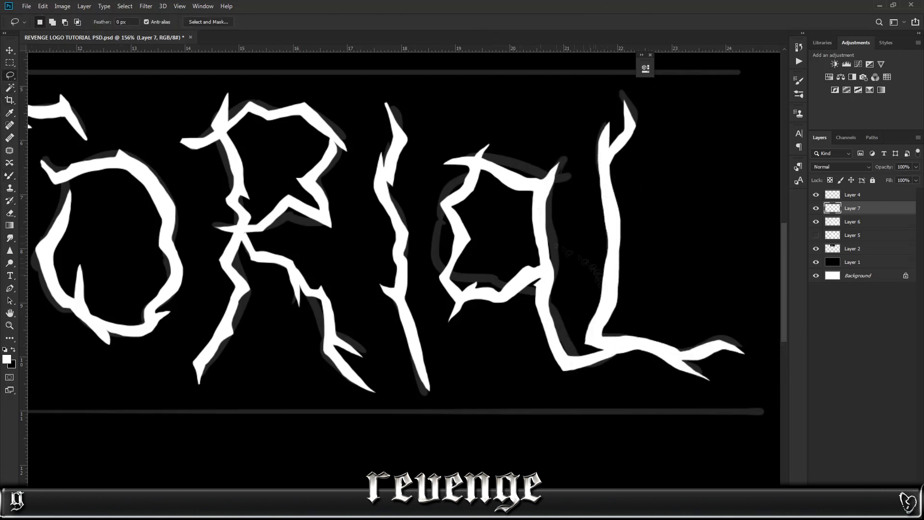
# Hide the sketch on Layer 6 to view the finished white lettering on its own
pyautogui.hotkey('ctrl', '0')
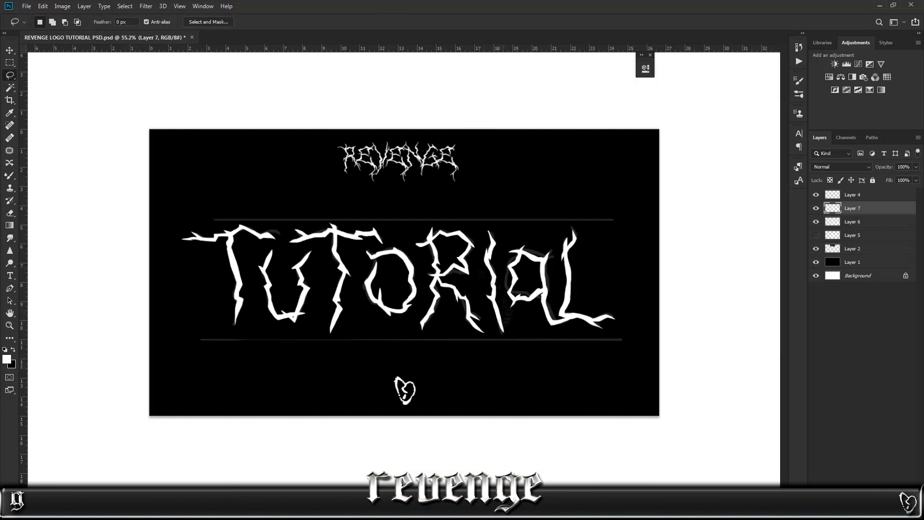
pyautogui.scroll(1, 420, 315)
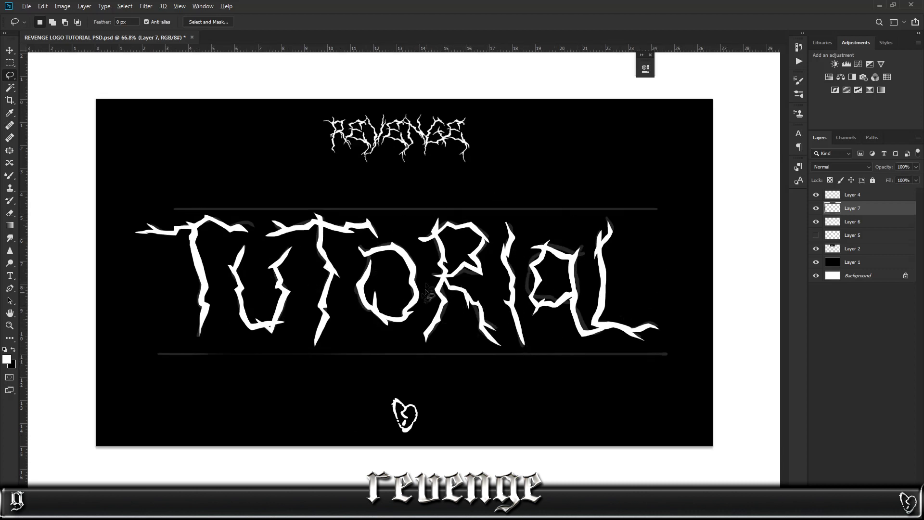
pyautogui.click(816, 222)
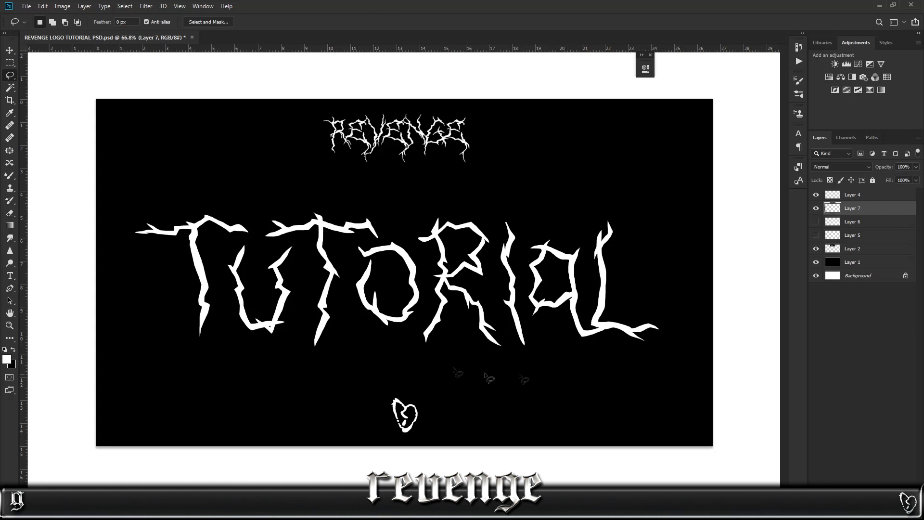
pyautogui.scroll(1, 406, 270)
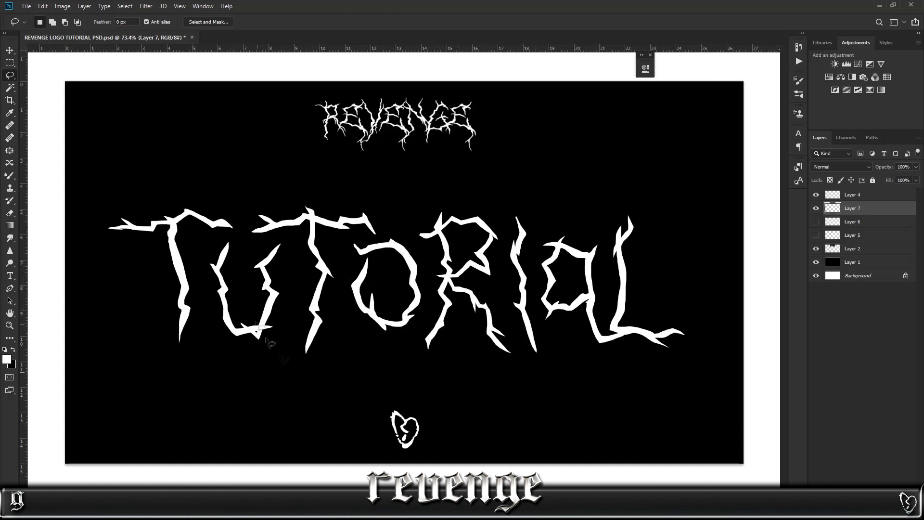
# Add a pointed white spike to the right side of the first T's stem and clear the selection
pyautogui.scroll(3, 207, 295)
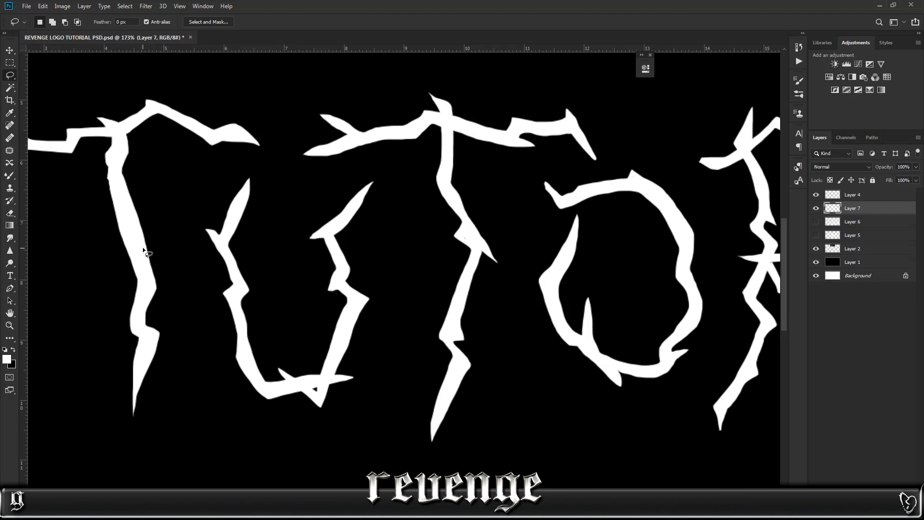
pyautogui.press('b')
pyautogui.scroll(-3, 310, 238)
pyautogui.click(10, 75)
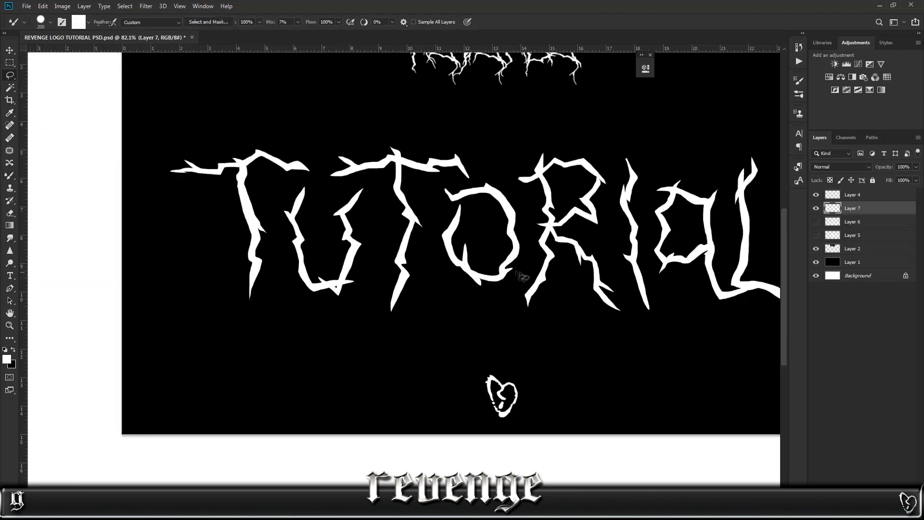
pyautogui.scroll(3, 383, 231)
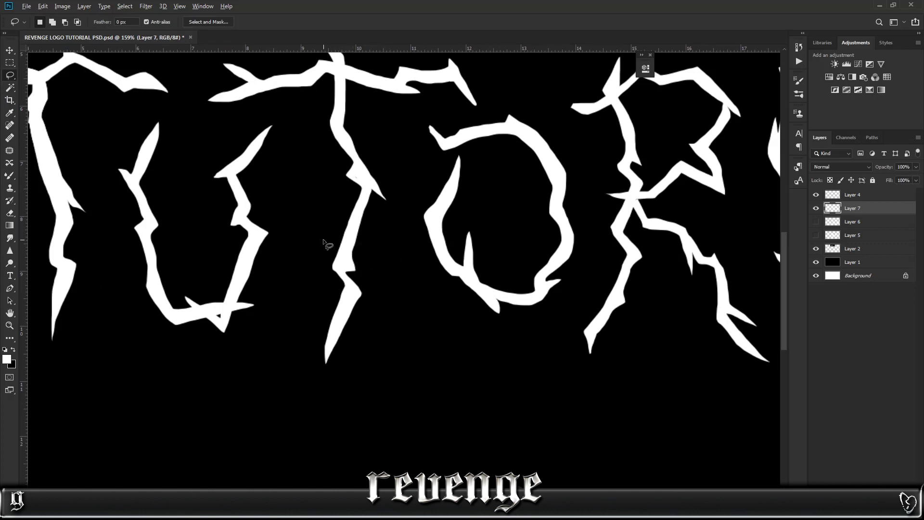
pyautogui.scroll(-3, 347, 236)
pyautogui.scroll(4, 205, 292)
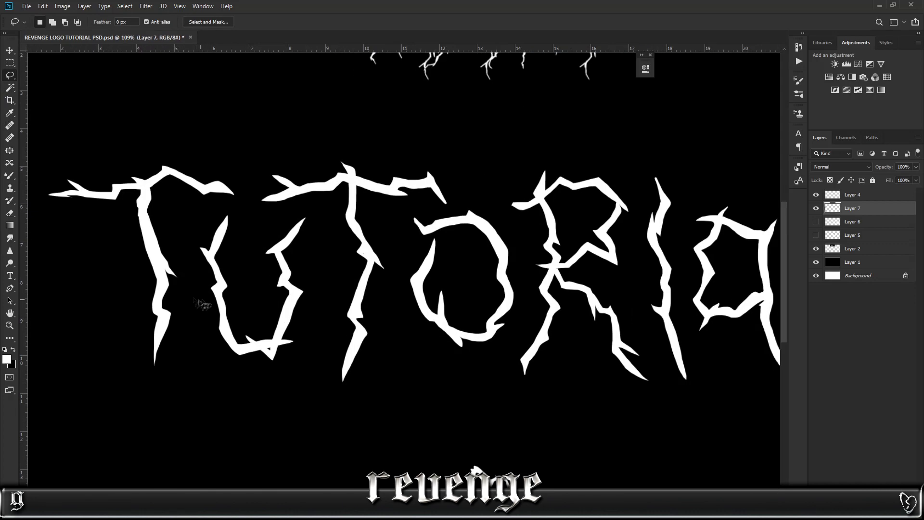
pyautogui.moveTo(266, 172)
pyautogui.mouseDown()
pyautogui.moveTo(284, 213)
pyautogui.moveTo(275, 172)
pyautogui.mouseUp()
pyautogui.hotkey('ctrl', 'd')
# Open the Liquify filter on Layer 7, choose the Forward Warp tool, and shrink its brush to suit the letter strokes
pyautogui.click(145, 6)
pyautogui.click(159, 82)
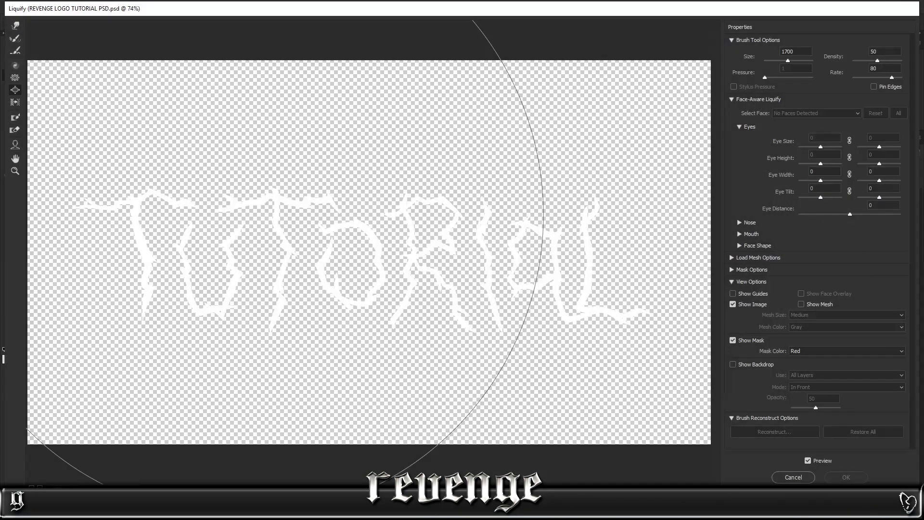
pyautogui.click(16, 26)
pyautogui.press('[')
pyautogui.press('[')
pyautogui.press('[')
pyautogui.press('[')
pyautogui.press('[')
pyautogui.press('[')
pyautogui.press('[')
pyautogui.press('[')
pyautogui.press('[')
pyautogui.press(']')
# Bend the U's upper left tip to the right, set the warp brush size to 125, and apply the Liquify filter
pyautogui.moveTo(194, 231); pyautogui.dragTo(203, 231)
pyautogui.press(']')
pyautogui.scroll(3, 163, 245)
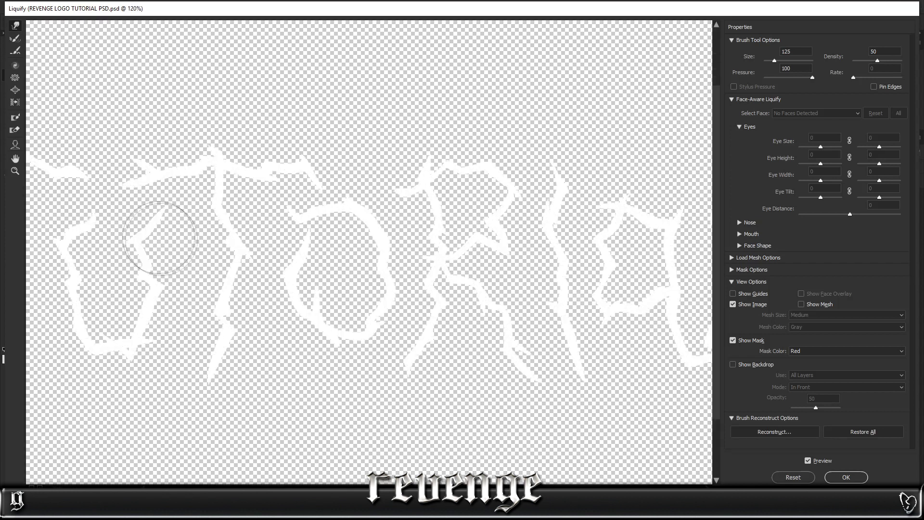
pyautogui.press('Return')
# Warp the middle of the R slightly on Layer 7 using Liquify with a brush size of 175 and apply the filter
pyautogui.scroll(-3, 339, 323)
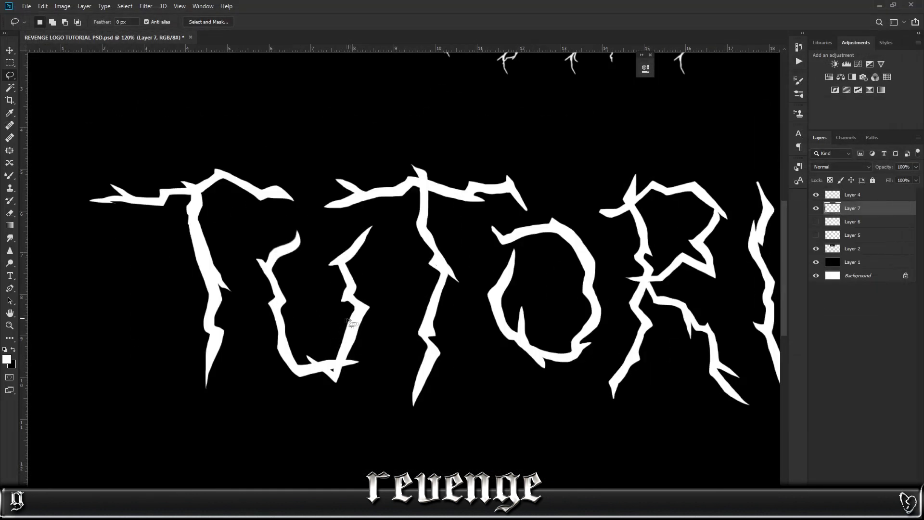
pyautogui.moveTo(348, 321); pyautogui.dragTo(104, 296)
pyautogui.click(144, 6)
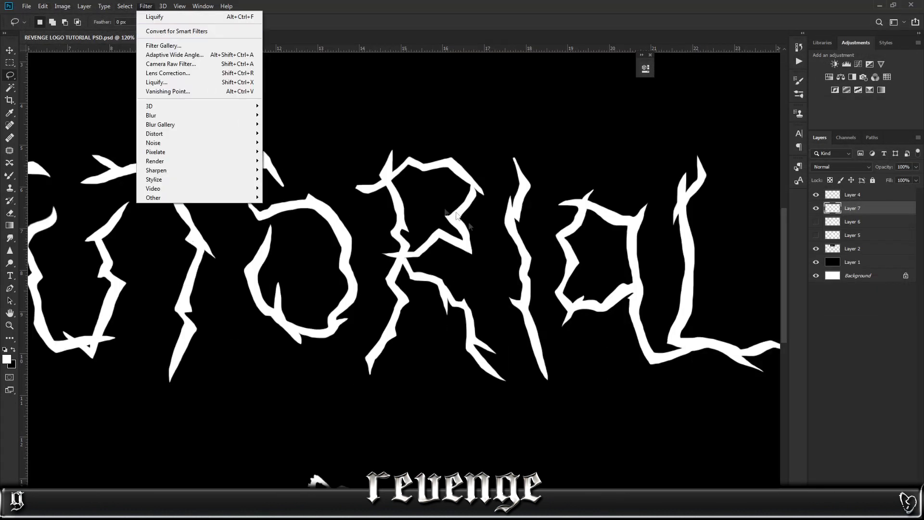
pyautogui.click(156, 82)
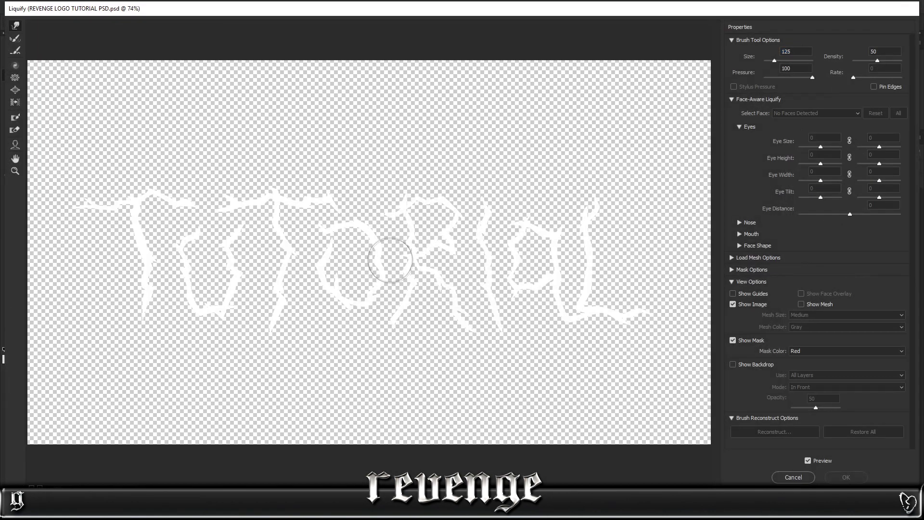
pyautogui.press(']')
pyautogui.press(']')
pyautogui.moveTo(416, 271); pyautogui.dragTo(420, 266)
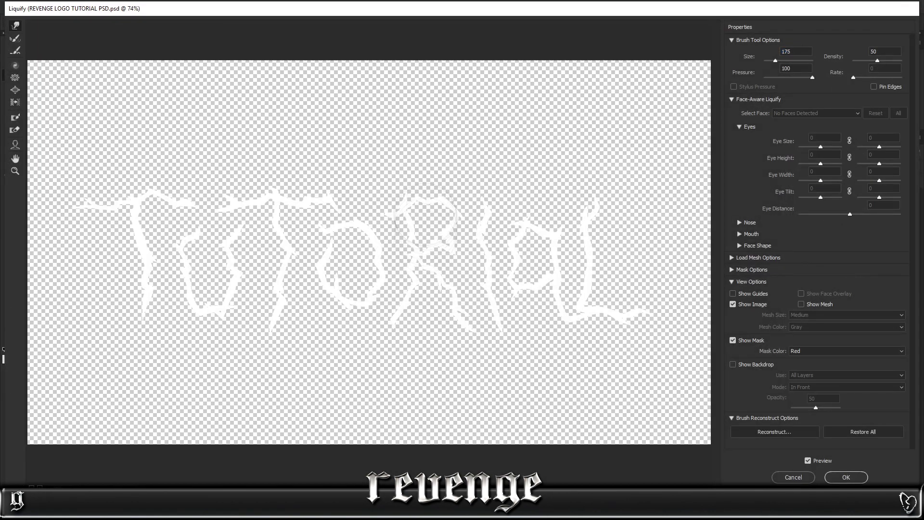
pyautogui.press('Return')
pyautogui.scroll(-4, 450, 336)
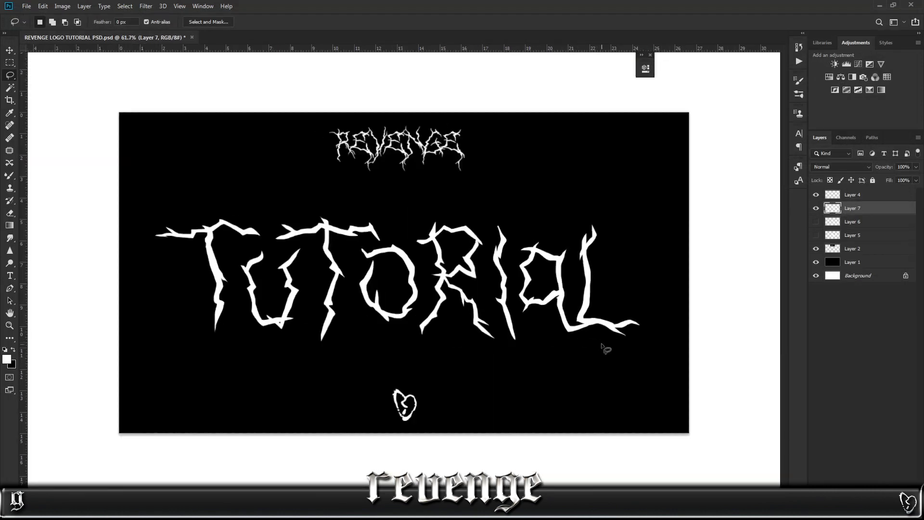
# Lasso the A and L together and enlarge them slightly with Free Transform
pyautogui.scroll(4, 484, 299)
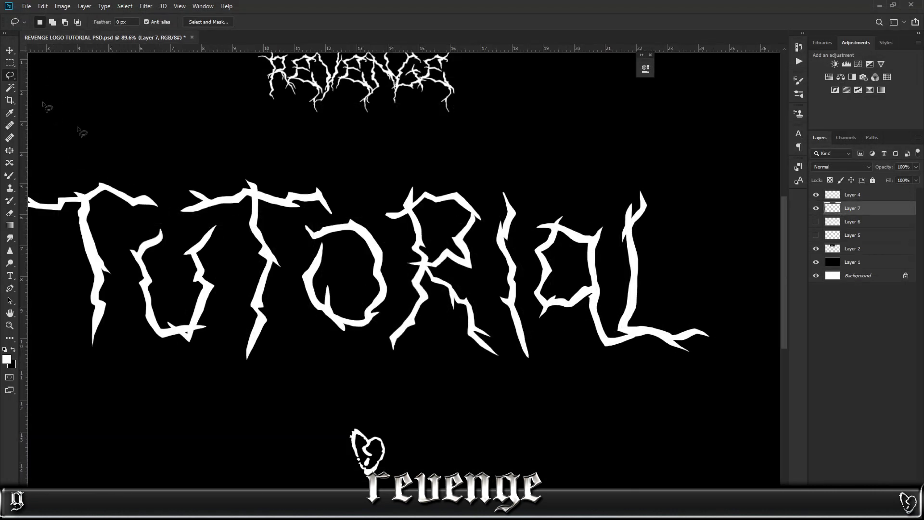
pyautogui.scroll(1, 479, 371)
pyautogui.scroll(-2, 479, 376)
pyautogui.scroll(1, 403, 340)
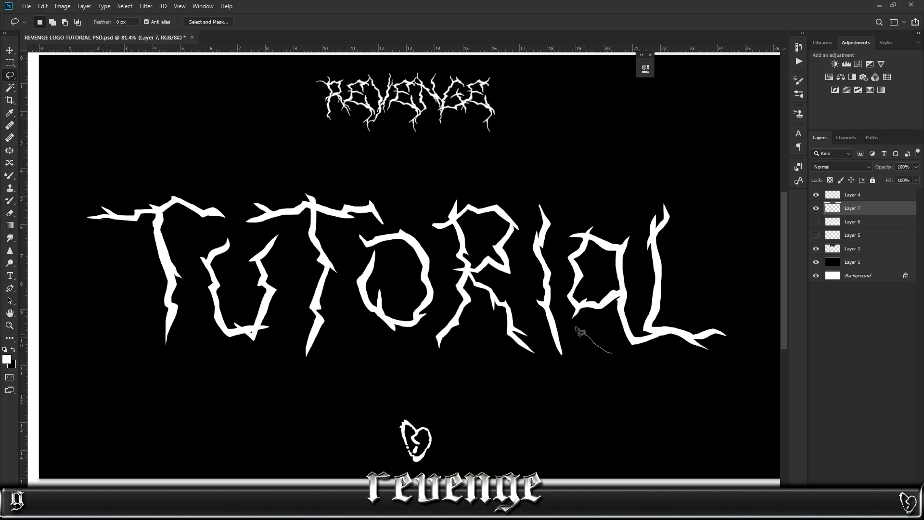
pyautogui.moveTo(566, 231)
pyautogui.mouseDown()
pyautogui.moveTo(744, 289)
pyautogui.moveTo(732, 358)
pyautogui.mouseUp()
pyautogui.hotkey('ctrl', 't')
pyautogui.press('Return')
# Lasso the second T, shift it left toward the U, and clear the selection
pyautogui.moveTo(277, 368)
pyautogui.mouseDown()
pyautogui.moveTo(291, 231)
pyautogui.moveTo(345, 260)
pyautogui.moveTo(318, 370)
pyautogui.mouseUp()
pyautogui.hotkey('ctrl', 't')
pyautogui.moveTo(331, 264); pyautogui.dragTo(315, 260)
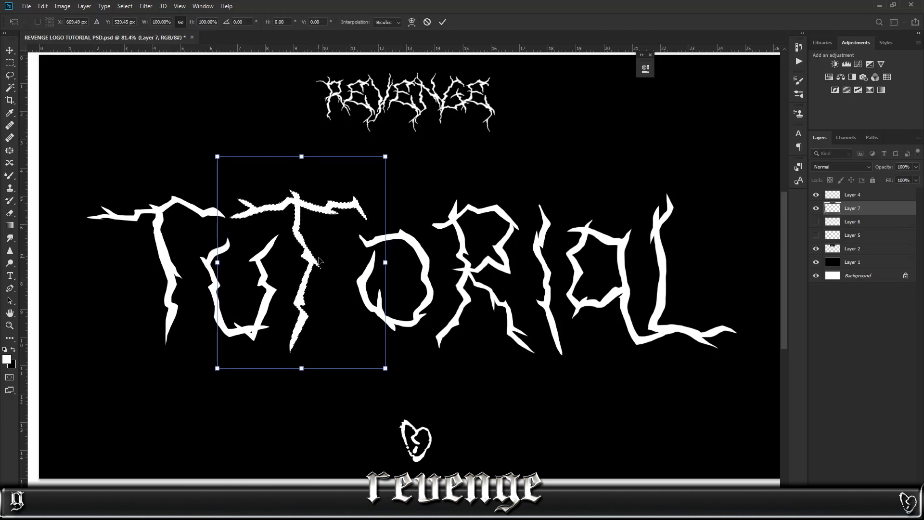
pyautogui.press('Return')
pyautogui.hotkey('ctrl', 'd')
# Trim the right end of the first T's crossbar into a thinner tip and clear the selection
pyautogui.scroll(12, 201, 225)
pyautogui.moveTo(217, 185)
pyautogui.mouseDown()
pyautogui.moveTo(195, 165)
pyautogui.moveTo(245, 156)
pyautogui.mouseUp()
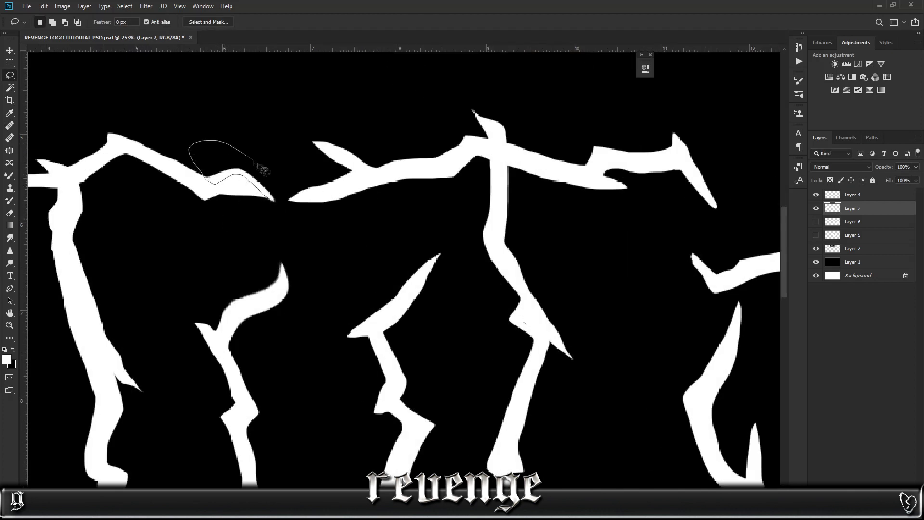
pyautogui.moveTo(279, 214); pyautogui.dragTo(278, 198)
pyautogui.press('Delete')
pyautogui.hotkey('ctrl', 'd')
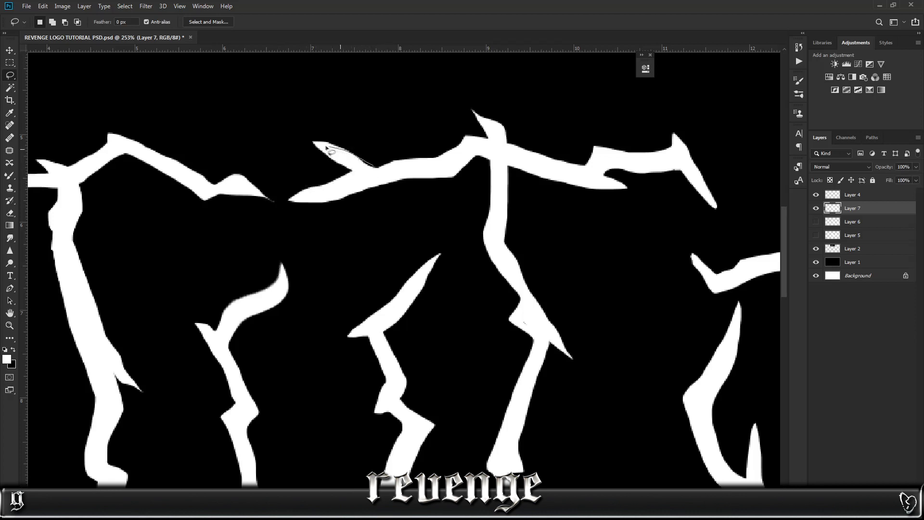
# Trim the forked left end of the second T's crossbar into thinner points and clear the selection
pyautogui.moveTo(371, 139); pyautogui.dragTo(385, 129)
pyautogui.moveTo(316, 202); pyautogui.dragTo(286, 230)
pyautogui.press('Delete')
pyautogui.hotkey('ctrl', 'd')
# Reshape the tip at the top of the second T and add a pointed white spike above its crossbar's right arm
pyautogui.moveTo(511, 148); pyautogui.dragTo(487, 137)
pyautogui.press('Delete')
pyautogui.hotkey('ctrl', 'd')
pyautogui.hotkey('ctrl', 'z')
pyautogui.press('b')
pyautogui.press('l')
pyautogui.hotkey('ctrl', 'z')
pyautogui.hotkey('ctrl', 'z')
pyautogui.press('b')
pyautogui.press('l')
# Extend the U's upper left tip into a sharp white point and clear the selection
pyautogui.moveTo(223, 328)
pyautogui.mouseDown()
pyautogui.moveTo(289, 253)
pyautogui.moveTo(288, 291)
pyautogui.mouseUp()
pyautogui.press('b')
pyautogui.moveTo(284, 262); pyautogui.dragTo(231, 313)
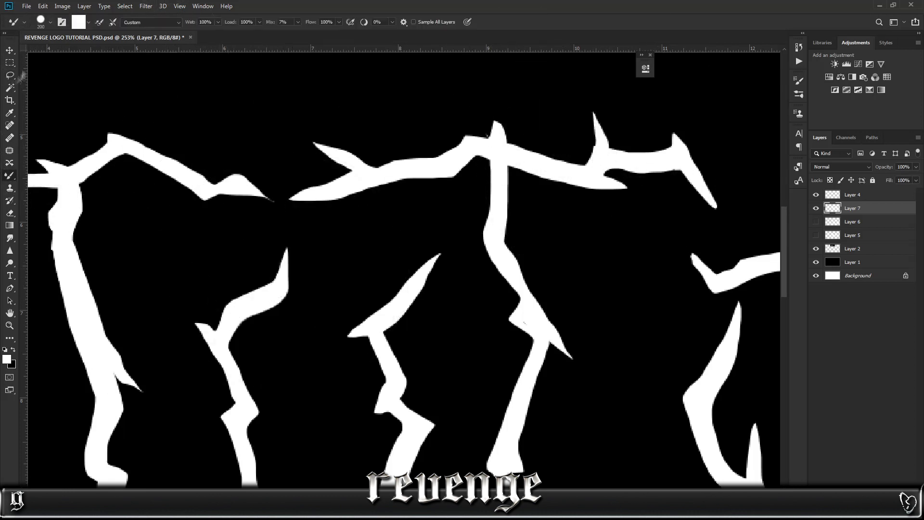
pyautogui.hotkey('ctrl', 'd')
pyautogui.press('l')
# Fill another small lasso-drawn shape in white on the lettering and clear the selection
pyautogui.scroll(-6, 337, 304)
pyautogui.scroll(3, 578, 390)
pyautogui.scroll(3, 634, 332)
pyautogui.moveTo(199, 234); pyautogui.dragTo(259, 205)
pyautogui.press('b')
pyautogui.moveTo(226, 217); pyautogui.dragTo(271, 184)
pyautogui.hotkey('ctrl', 'd')
pyautogui.press('l')
# Lasso the R, then cut and paste it onto its own layer
pyautogui.scroll(-4, 272, 178)
pyautogui.scroll(5, 270, 186)
pyautogui.scroll(-6, 243, 176)
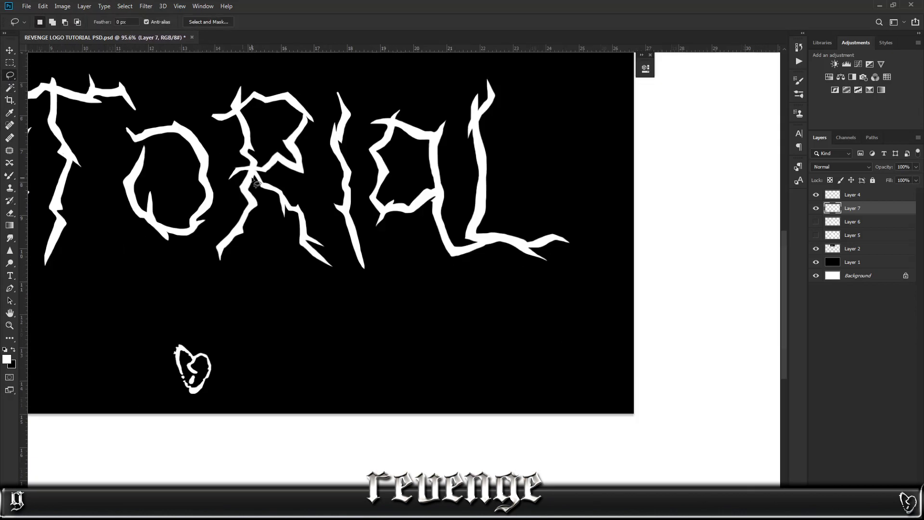
pyautogui.scroll(3, 233, 309)
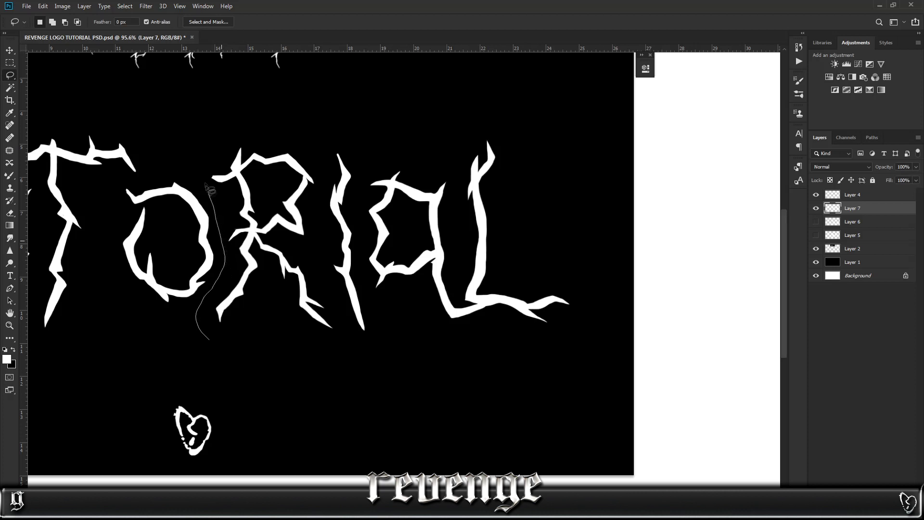
pyautogui.moveTo(209, 189)
pyautogui.mouseDown()
pyautogui.moveTo(269, 132)
pyautogui.moveTo(316, 151)
pyautogui.mouseUp()
pyautogui.moveTo(296, 346); pyautogui.dragTo(290, 342)
pyautogui.hotkey('ctrl', 'x')
pyautogui.hotkey('ctrl', 'v')
# Reposition the pasted R between the O and I and enlarge it slightly with Free Transform
pyautogui.hotkey('ctrl', 't')
pyautogui.moveTo(269, 226); pyautogui.dragTo(276, 228)
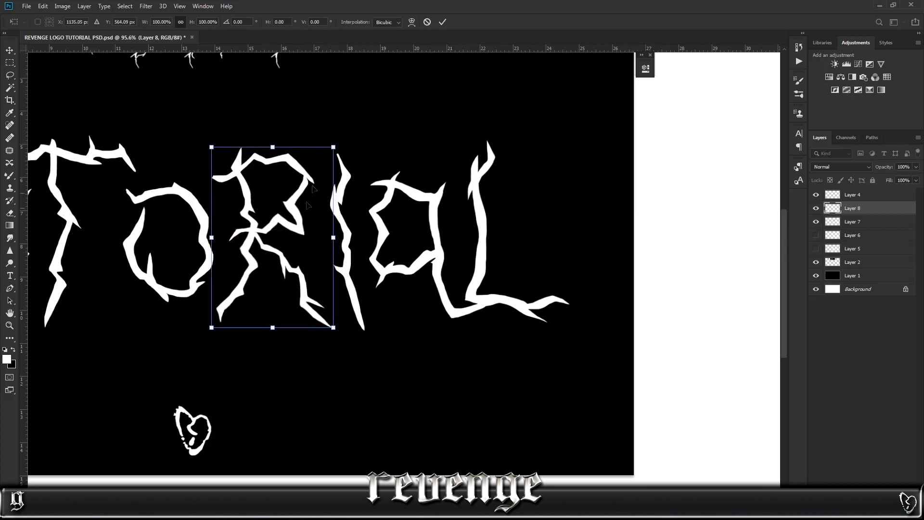
pyautogui.moveTo(332, 145); pyautogui.dragTo(340, 139)
pyautogui.press('Return')
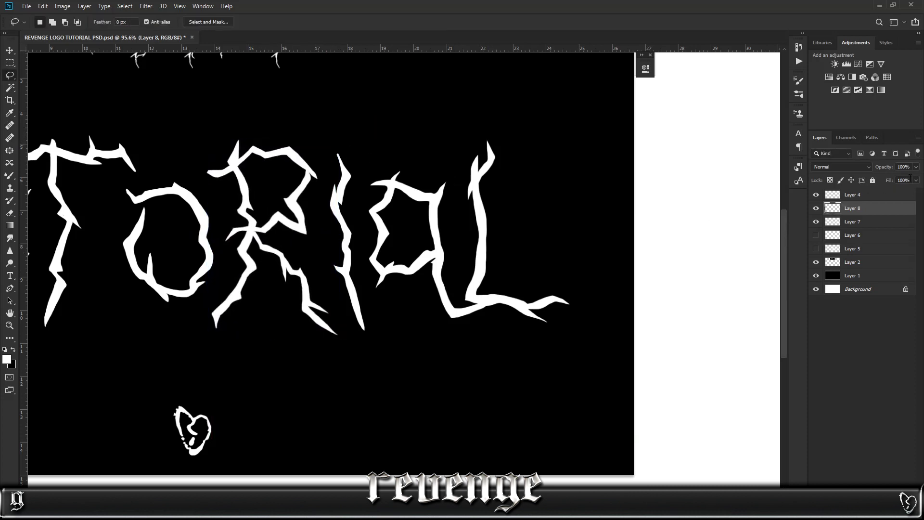
# Lower the opacity of the R's Layer 8 and create a new layer above it
pyautogui.moveTo(917, 168); pyautogui.dragTo(882, 178)
pyautogui.hotkey('ctrl', 'shift', 'alt', 'n')
pyautogui.moveTo(84, 290); pyautogui.dragTo(324, 284)
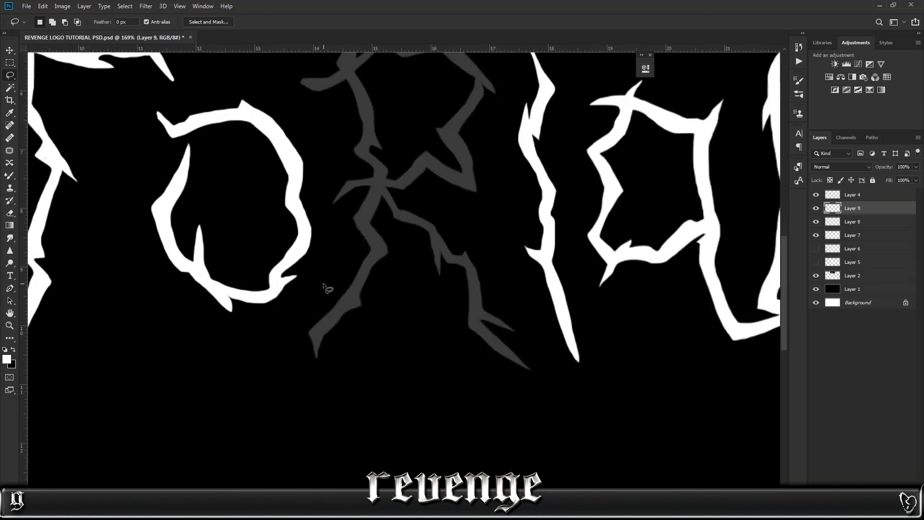
pyautogui.scroll(2, 475, 302)
# Trace the faded R's stem and left leg as a jagged white shape with a forked foot on Layer 9
pyautogui.moveTo(284, 388)
pyautogui.mouseDown()
pyautogui.moveTo(354, 164)
pyautogui.moveTo(359, 252)
pyautogui.mouseUp()
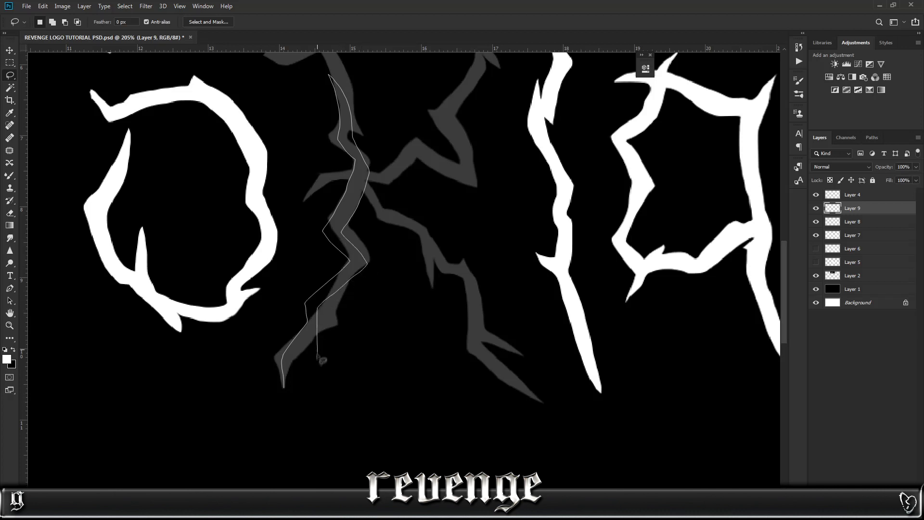
pyautogui.moveTo(294, 364); pyautogui.dragTo(284, 387)
pyautogui.press('b')
pyautogui.moveTo(284, 385); pyautogui.dragTo(337, 67)
pyautogui.hotkey('ctrl', 'd')
pyautogui.press('l')
# Trace the lower part of the R's right leg as a pointed white shape and clear the selection
pyautogui.moveTo(468, 325); pyautogui.dragTo(504, 355)
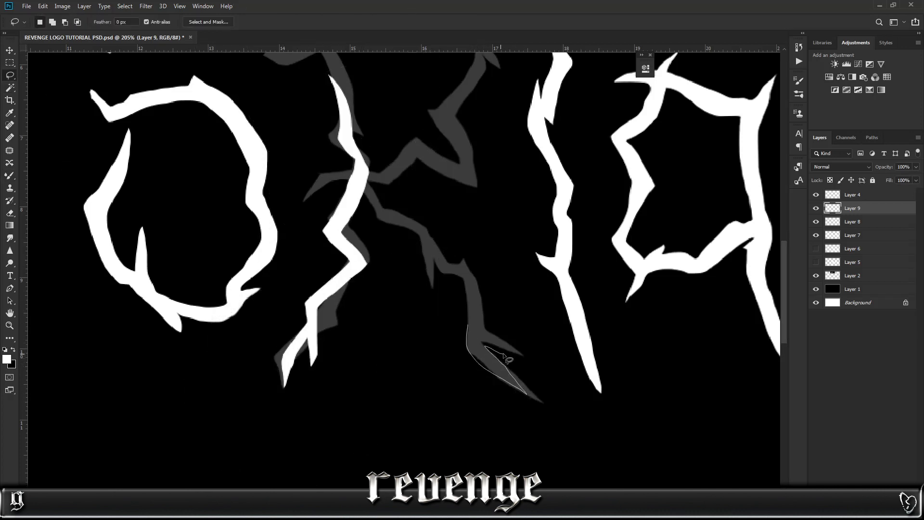
pyautogui.moveTo(455, 252); pyautogui.dragTo(451, 245)
pyautogui.hotkey('alt', 'BackSpace')
pyautogui.hotkey('ctrl', 'd')
# Trace the R's middle branch, lower bowl and upper right leg as one jagged white shape
pyautogui.moveTo(472, 292)
pyautogui.mouseDown()
pyautogui.moveTo(395, 226)
pyautogui.moveTo(318, 180)
pyautogui.moveTo(431, 110)
pyautogui.moveTo(475, 142)
pyautogui.moveTo(420, 162)
pyautogui.mouseUp()
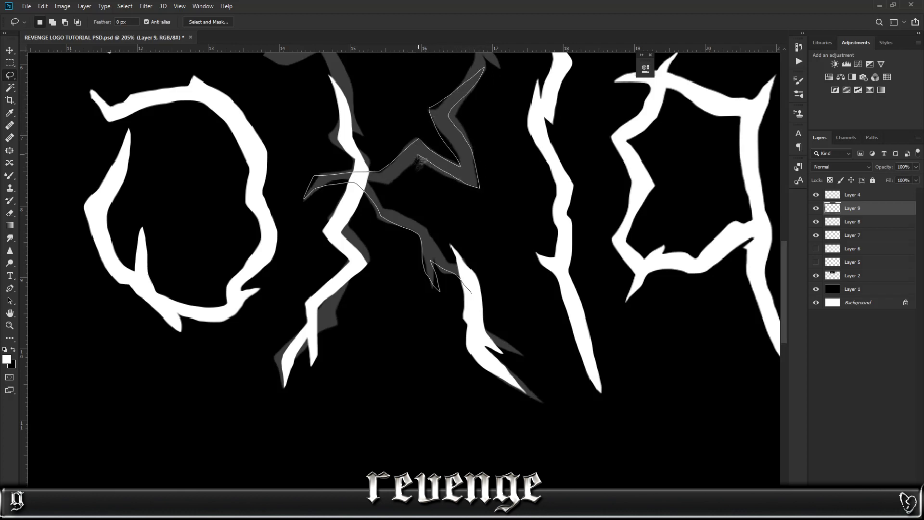
pyautogui.press('b')
pyautogui.moveTo(430, 231)
pyautogui.mouseDown()
pyautogui.moveTo(457, 272)
pyautogui.moveTo(413, 179)
pyautogui.mouseUp()
pyautogui.hotkey('ctrl', 'd')
# Trace the R's upper stem and top stroke with pointed tips, fill them in white, and clear the selection
pyautogui.scroll(4, 415, 179)
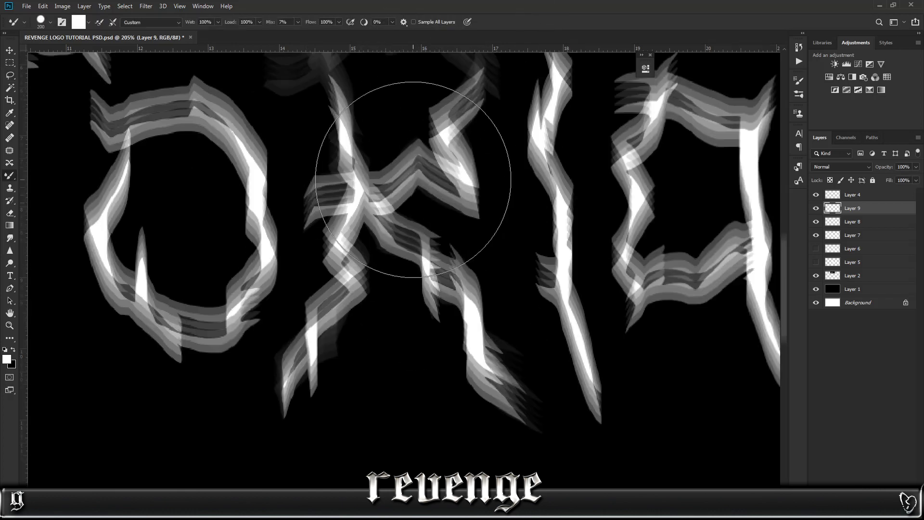
pyautogui.press('l')
pyautogui.moveTo(340, 254)
pyautogui.mouseDown()
pyautogui.moveTo(315, 205)
pyautogui.moveTo(332, 146)
pyautogui.moveTo(443, 154)
pyautogui.moveTo(469, 207)
pyautogui.moveTo(372, 173)
pyautogui.mouseUp()
pyautogui.moveTo(352, 259); pyautogui.dragTo(343, 255)
pyautogui.hotkey('alt', 'BackSpace')
pyautogui.hotkey('ctrl', 'd')
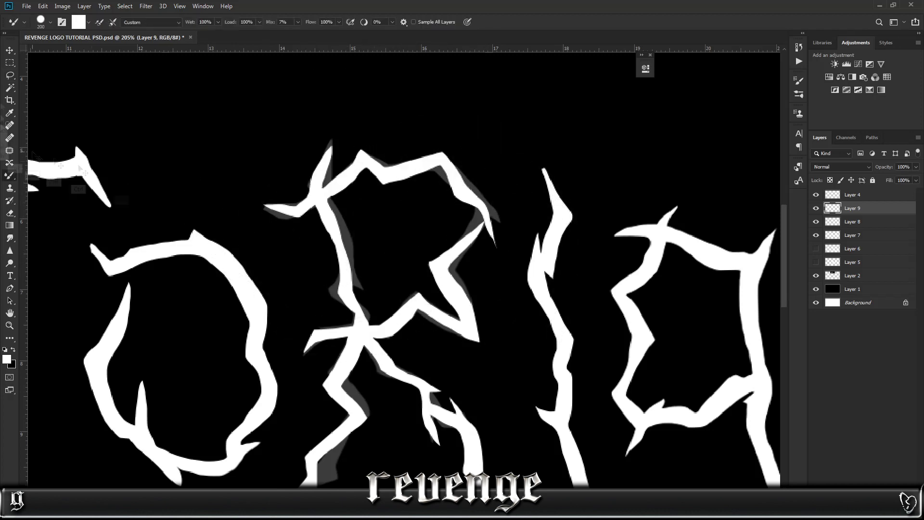
# Fill the remaining pointed strokes around the R's upper right corner and top in white
pyautogui.moveTo(459, 253); pyautogui.dragTo(478, 207)
pyautogui.hotkey('alt', 'BackSpace')
pyautogui.hotkey('ctrl', 'd')
pyautogui.hotkey('alt', 'BackSpace')
pyautogui.hotkey('ctrl', 'd')
pyautogui.press('b')
pyautogui.scroll(5, 564, 243)
pyautogui.press('l')
pyautogui.moveTo(344, 192); pyautogui.dragTo(361, 156)
pyautogui.hotkey('ctrl', '0')
pyautogui.moveTo(351, 368)
pyautogui.mouseDown()
pyautogui.moveTo(340, 351)
pyautogui.moveTo(346, 241)
pyautogui.mouseUp()
pyautogui.moveTo(518, 180)
pyautogui.mouseDown()
pyautogui.moveTo(739, 291)
pyautogui.moveTo(503, 422)
pyautogui.moveTo(395, 390)
pyautogui.mouseUp()
pyautogui.hotkey('ctrl', 't')
pyautogui.moveTo(473, 272); pyautogui.dragTo(455, 273)
pyautogui.hotkey('ctrl', 'z')
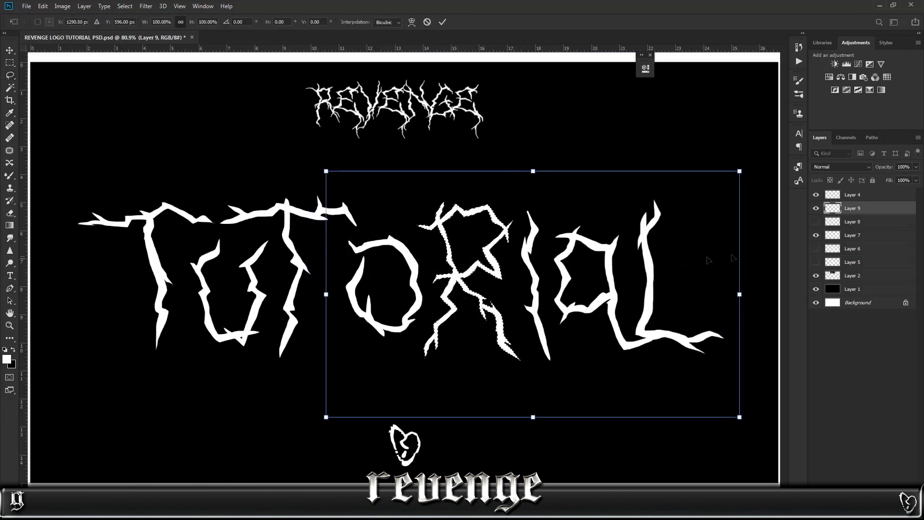
pyautogui.press('Return')
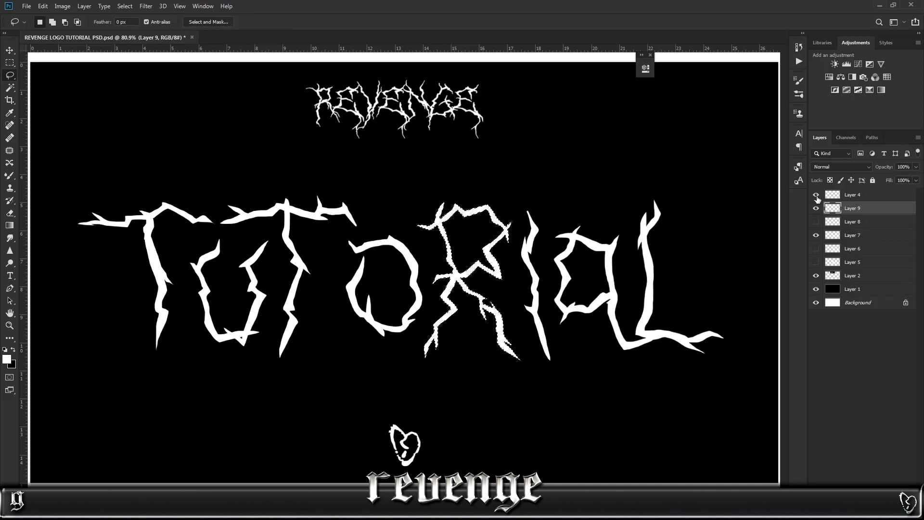
# Move Layer 9 below Layer 8 and merge it with Layer 7
pyautogui.click(852, 233)
pyautogui.moveTo(856, 209); pyautogui.dragTo(855, 228)
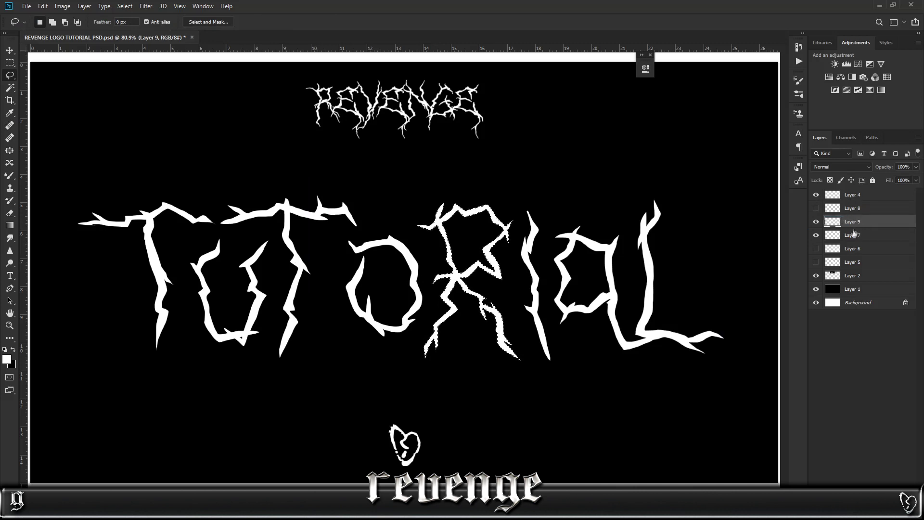
pyautogui.keyDown('shift'); pyautogui.click(853, 234); pyautogui.keyUp('shift')
pyautogui.rightClick(851, 235)
pyautogui.click(745, 378)
# Lasso the letters ORIAL, shift them left toward the second T, and clear the selection
pyautogui.moveTo(369, 359)
pyautogui.mouseDown()
pyautogui.moveTo(346, 257)
pyautogui.moveTo(572, 150)
pyautogui.moveTo(737, 372)
pyautogui.moveTo(487, 364)
pyautogui.mouseUp()
pyautogui.hotkey('ctrl', 't')
pyautogui.moveTo(540, 295); pyautogui.dragTo(518, 296)
pyautogui.press('Return')
pyautogui.hotkey('ctrl', 'd')
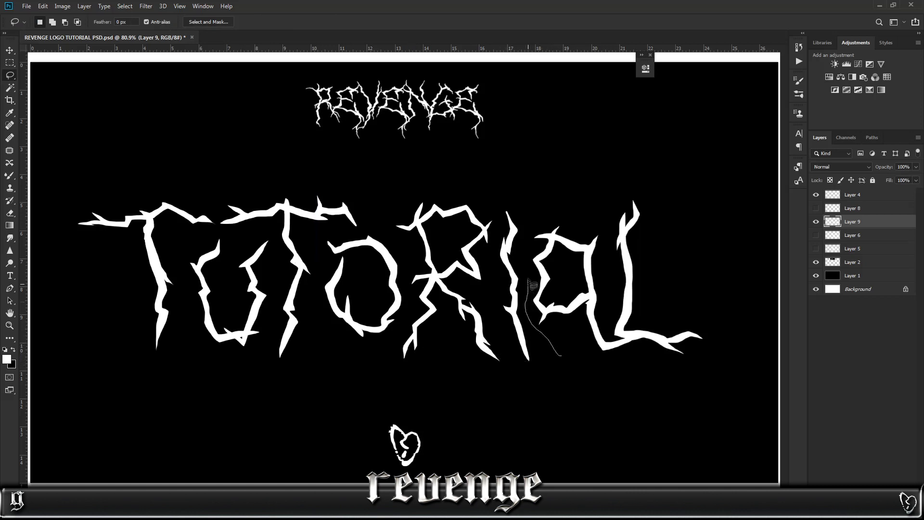
# Lasso the A and L and nudge them slightly downward with Free Transform
pyautogui.moveTo(546, 202)
pyautogui.mouseDown()
pyautogui.moveTo(723, 393)
pyautogui.moveTo(713, 388)
pyautogui.mouseUp()
pyautogui.hotkey('ctrl', 't')
pyautogui.moveTo(647, 303); pyautogui.dragTo(646, 307)
pyautogui.press('Return')
# Extend the first T's stem downward with a jagged, pointed white tip and clear the selection
pyautogui.scroll(2, 175, 372)
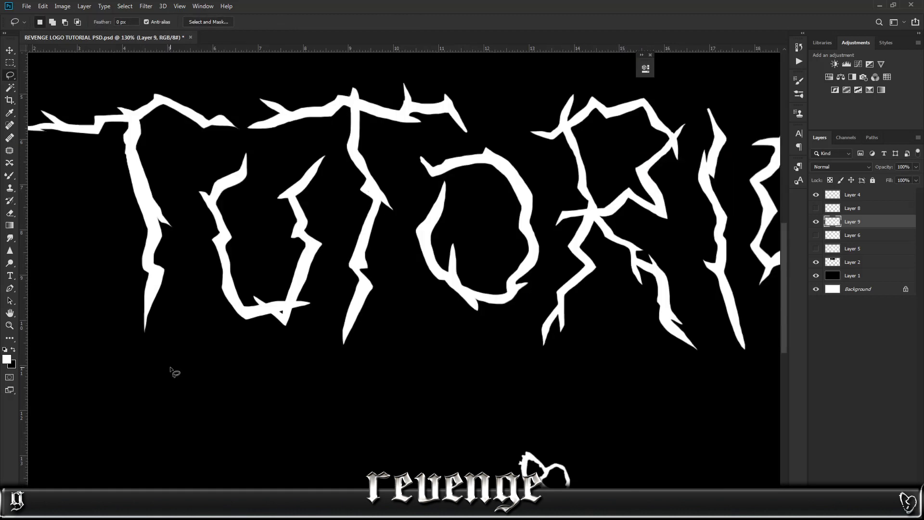
pyautogui.hotkey('ctrl', '0')
pyautogui.scroll(2, 381, 137)
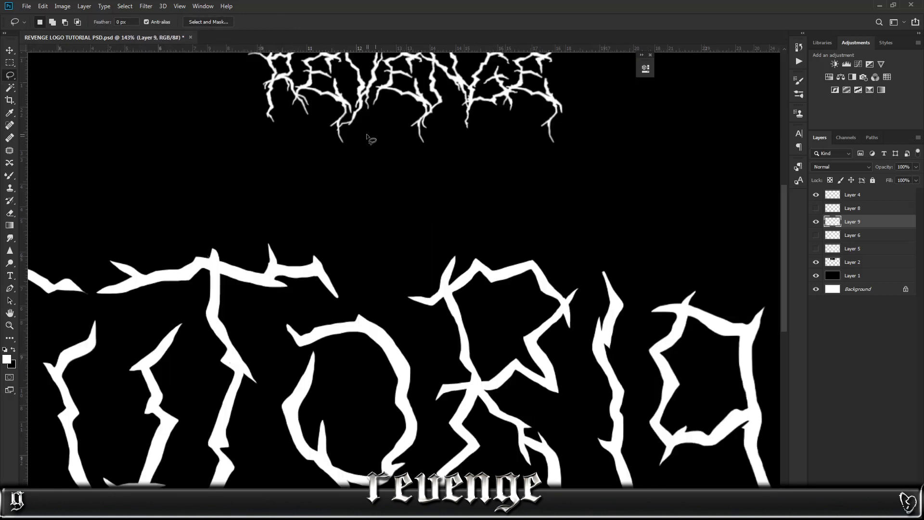
pyautogui.scroll(3, 385, 133)
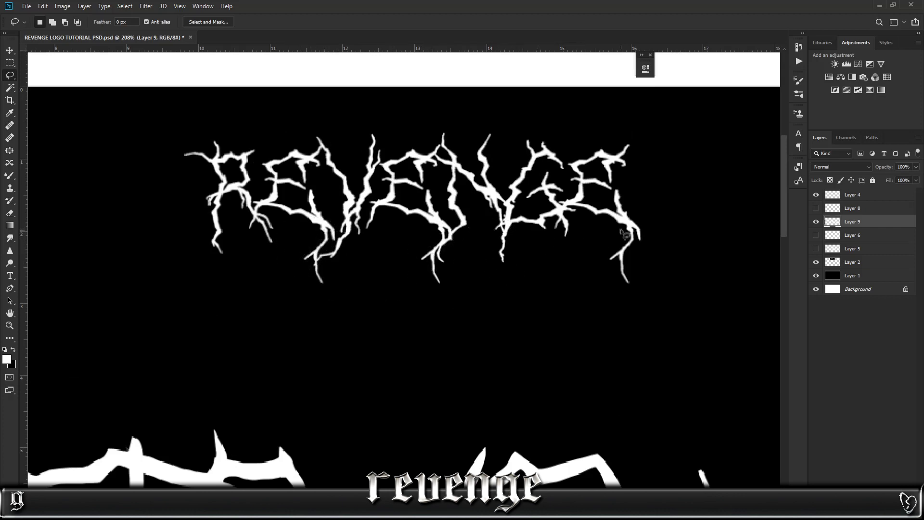
pyautogui.scroll(-2, 512, 284)
pyautogui.hotkey('ctrl', '0')
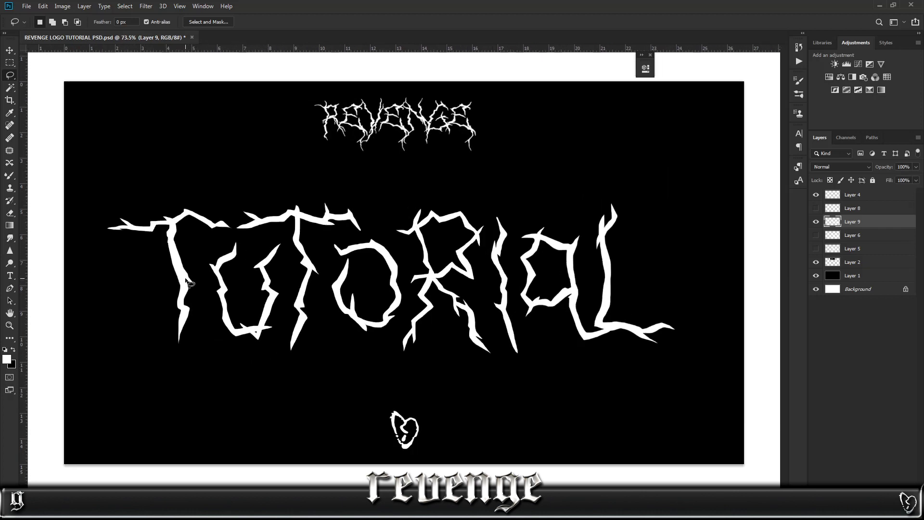
pyautogui.scroll(3, 110, 335)
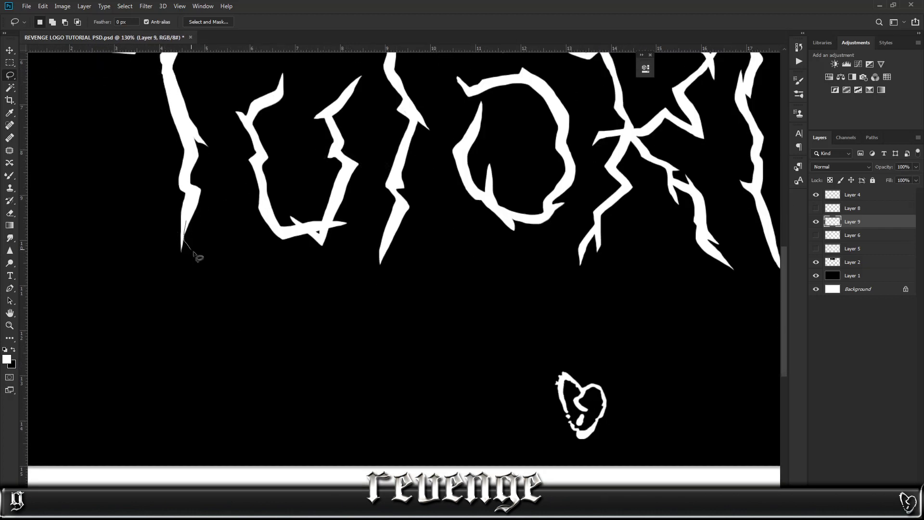
pyautogui.moveTo(179, 260)
pyautogui.mouseDown()
pyautogui.moveTo(181, 219)
pyautogui.moveTo(181, 321)
pyautogui.mouseUp()
pyautogui.press('b')
pyautogui.hotkey('ctrl', 'd')
# Extend the second T's stem downward with a zigzag white tip and clear the selection
pyautogui.click(10, 75)
pyautogui.click(10, 76)
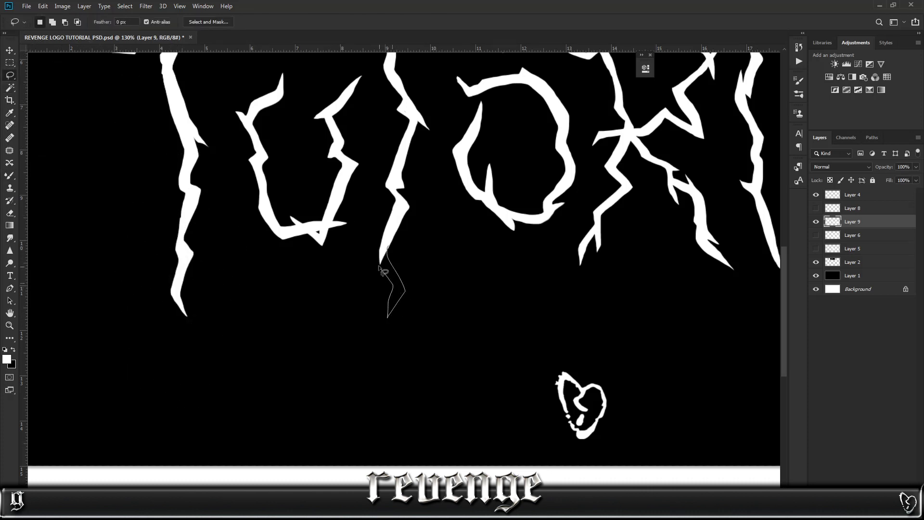
pyautogui.moveTo(392, 245); pyautogui.dragTo(386, 237)
pyautogui.press('b')
pyautogui.moveTo(389, 250); pyautogui.dragTo(392, 303)
pyautogui.hotkey('ctrl', 'd')
# Lengthen the R's left leg with a thin, jagged white tip pointing down
pyautogui.click(10, 76)
pyautogui.moveTo(589, 248)
pyautogui.mouseDown()
pyautogui.moveTo(578, 289)
pyautogui.moveTo(583, 247)
pyautogui.mouseUp()
pyautogui.press('b')
# Add a bent white branch hanging from the bottom of the O and clear the selection
pyautogui.click(10, 76)
pyautogui.moveTo(510, 223); pyautogui.dragTo(506, 220)
pyautogui.press('b')
pyautogui.moveTo(511, 219); pyautogui.dragTo(517, 269)
pyautogui.hotkey('ctrl', 'd')
# Extend the lower branch of the L's tail with a white point bending downward
pyautogui.moveTo(602, 207); pyautogui.dragTo(243, 294)
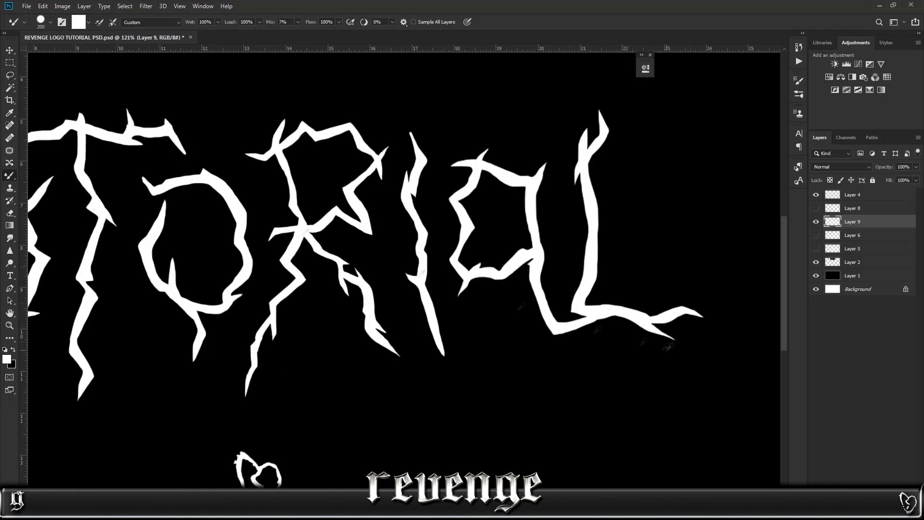
pyautogui.scroll(2, 474, 238)
pyautogui.press('w')
pyautogui.click(10, 75)
pyautogui.moveTo(690, 330); pyautogui.dragTo(656, 309)
pyautogui.press('b')
pyautogui.moveTo(687, 359); pyautogui.dragTo(672, 318)
# Add a pointed white spike hanging from the bottom corner of the A's right stroke
pyautogui.click(10, 75)
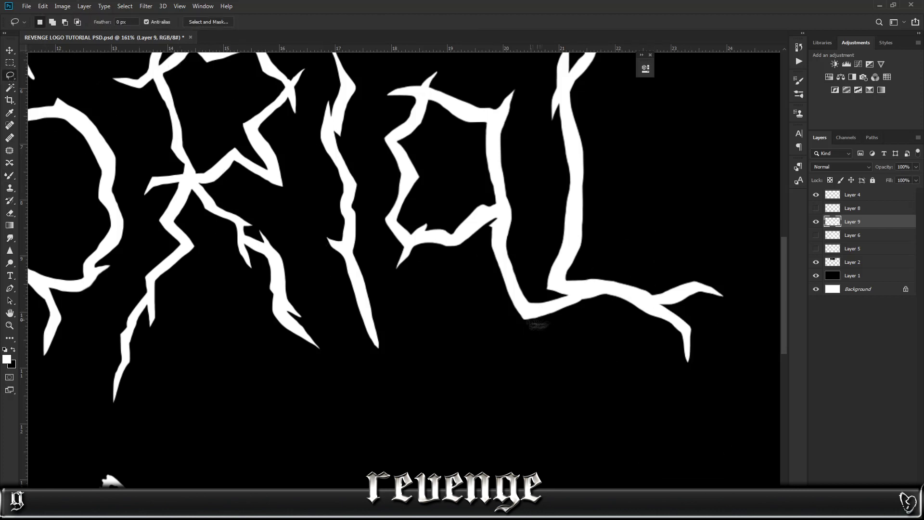
pyautogui.moveTo(525, 315); pyautogui.dragTo(513, 290)
pyautogui.press('b')
pyautogui.moveTo(506, 390); pyautogui.dragTo(520, 304)
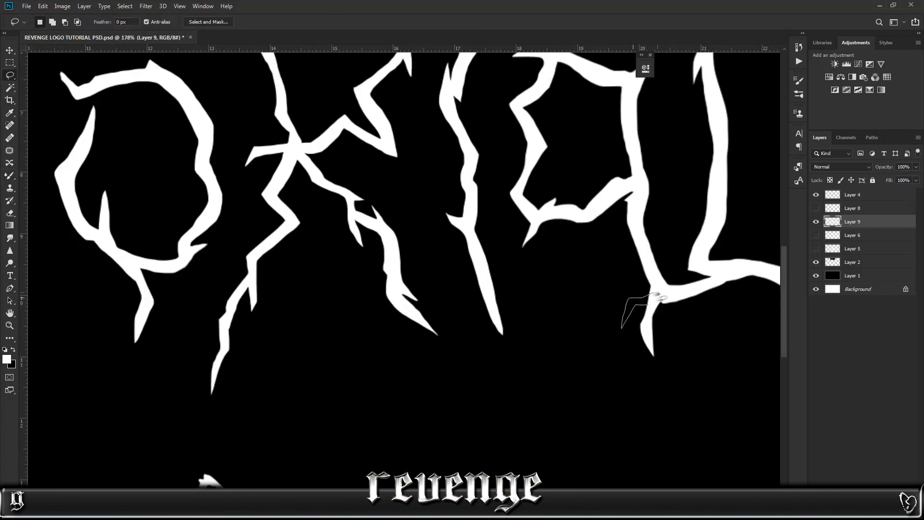
# Add a bent, pointed white spike branching outward and down from the bottom corner of the A's right stroke, and clear the selection
pyautogui.click(11, 75)
pyautogui.scroll(1, 471, 293)
pyautogui.moveTo(402, 345); pyautogui.dragTo(388, 327)
pyautogui.press('b')
pyautogui.moveTo(405, 380); pyautogui.dragTo(391, 330)
pyautogui.hotkey('ctrl', 'd')
pyautogui.scroll(-10, 402, 337)
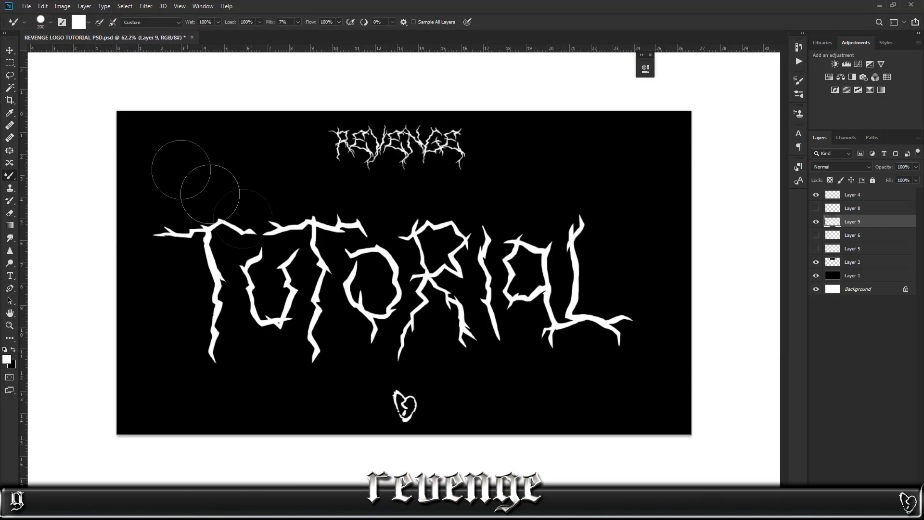
# Apply a white Outer Glow with a size of 27 px and 35% opacity to the TUTORIAL lettering on Layer 9
pyautogui.click(9, 76)
pyautogui.scroll(-3, 447, 362)
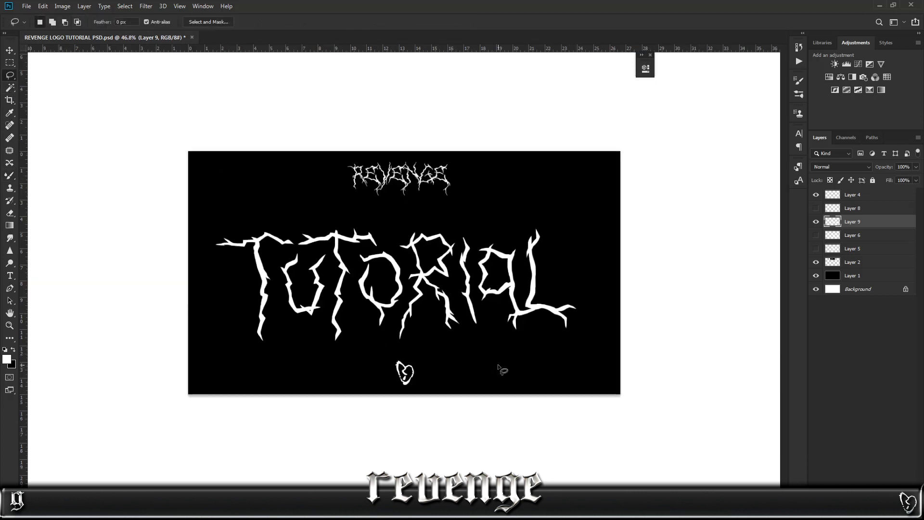
pyautogui.scroll(4, 395, 289)
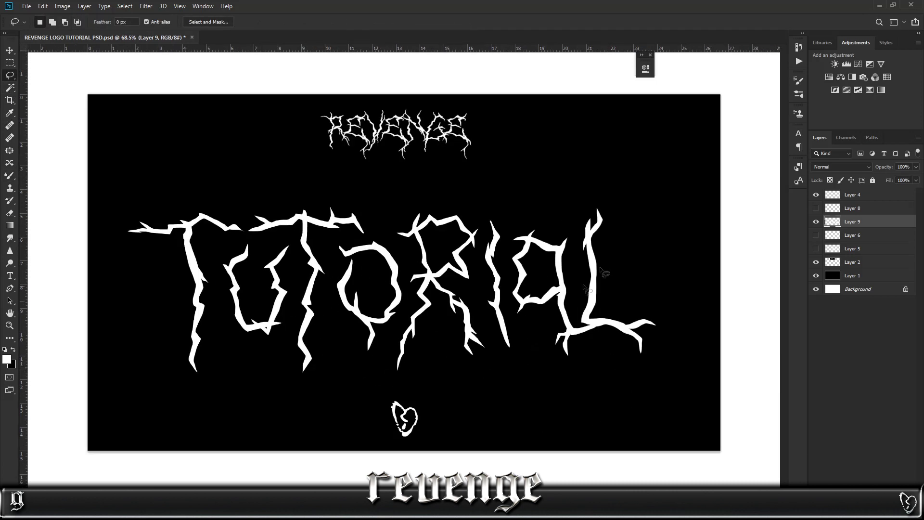
pyautogui.rightClick(855, 223)
pyautogui.click(730, 108)
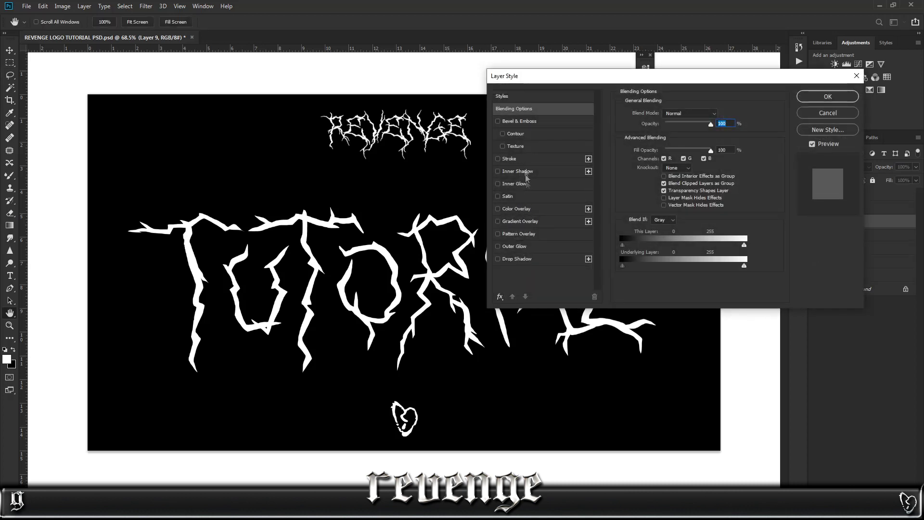
pyautogui.click(514, 246)
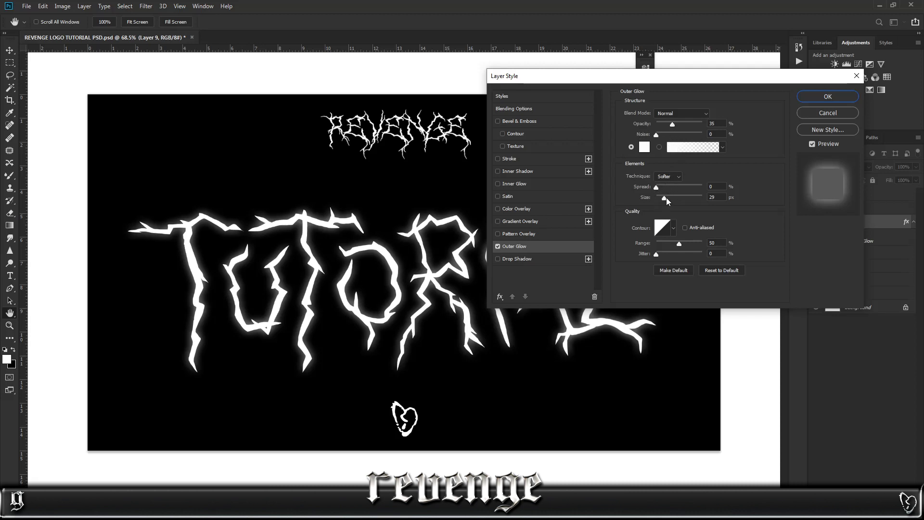
pyautogui.moveTo(666, 195); pyautogui.dragTo(665, 196)
pyautogui.click(814, 97)
# Examine the glowing TUTORIAL lettering up close and as a whole, checking the shapes and gaps between letters
pyautogui.scroll(-2, 498, 321)
pyautogui.press('l')
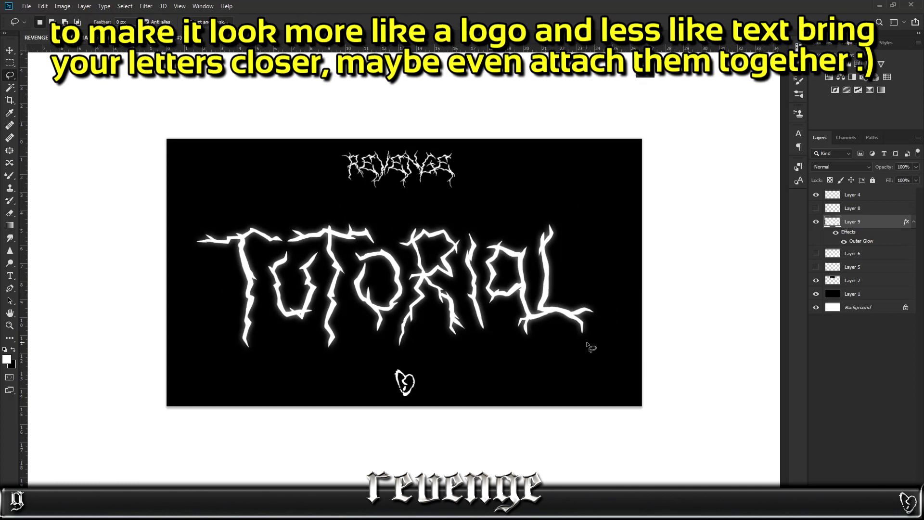
pyautogui.scroll(5, 257, 288)
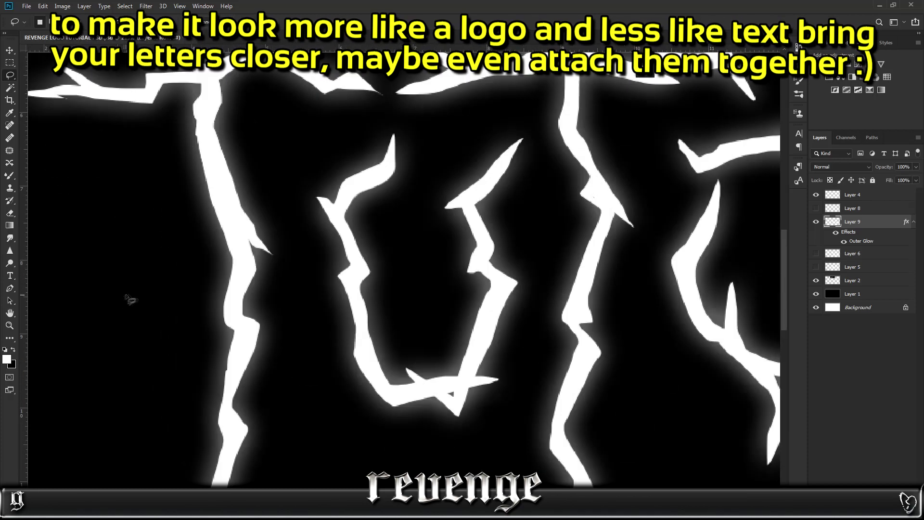
pyautogui.scroll(2, 241, 274)
pyautogui.scroll(-1, 145, 250)
pyautogui.scroll(1, 144, 230)
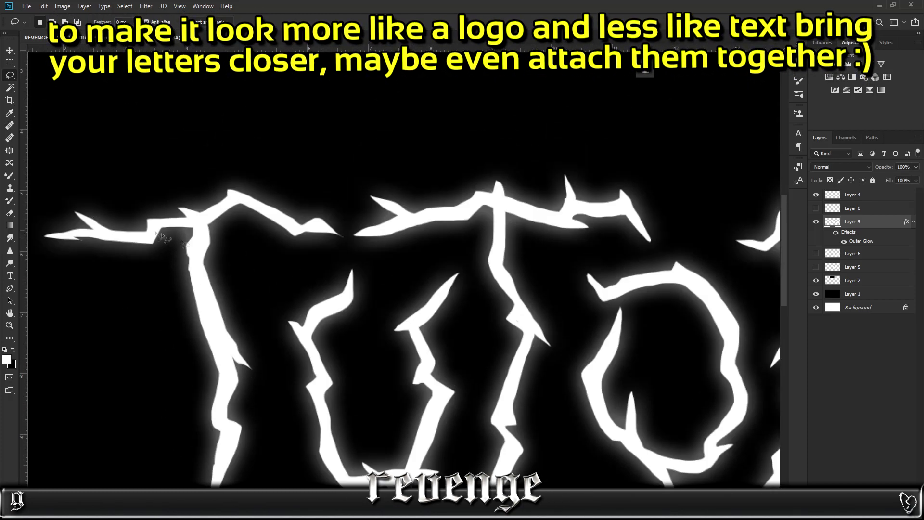
pyautogui.scroll(-5, 270, 294)
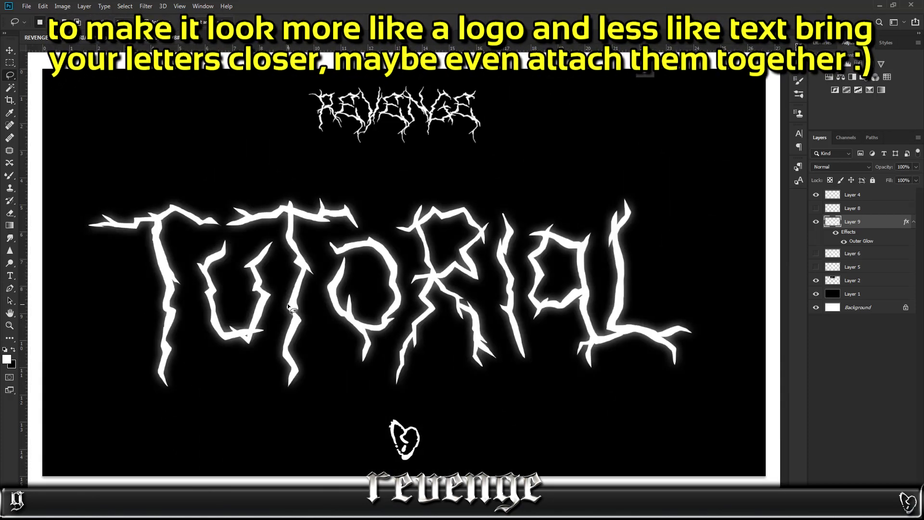
# Add a red Color Overlay at 100% opacity to the TUTORIAL lettering's layer style
pyautogui.rightClick(861, 222)
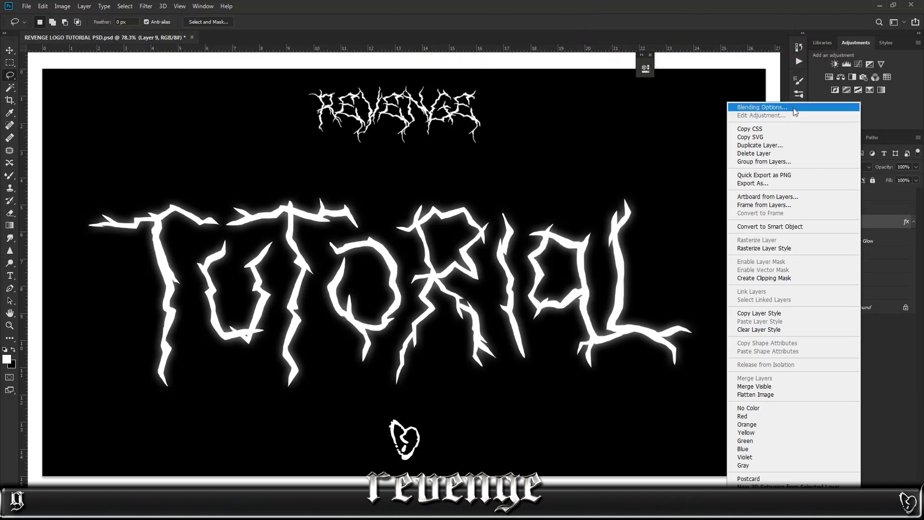
pyautogui.click(770, 108)
pyautogui.click(514, 210)
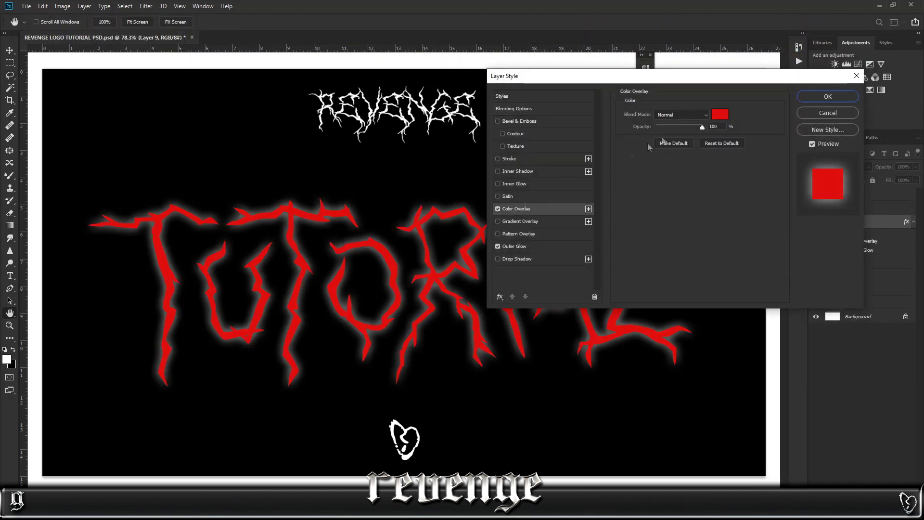
# Keep the Outer Glow enabled, change its color to fully saturated bright red, and apply the layer style
pyautogui.click(498, 246)
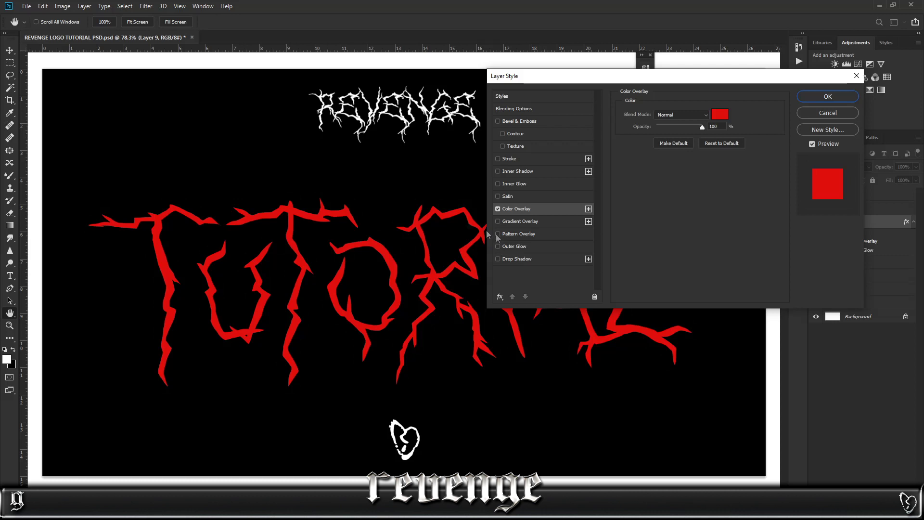
pyautogui.click(523, 249)
pyautogui.click(643, 150)
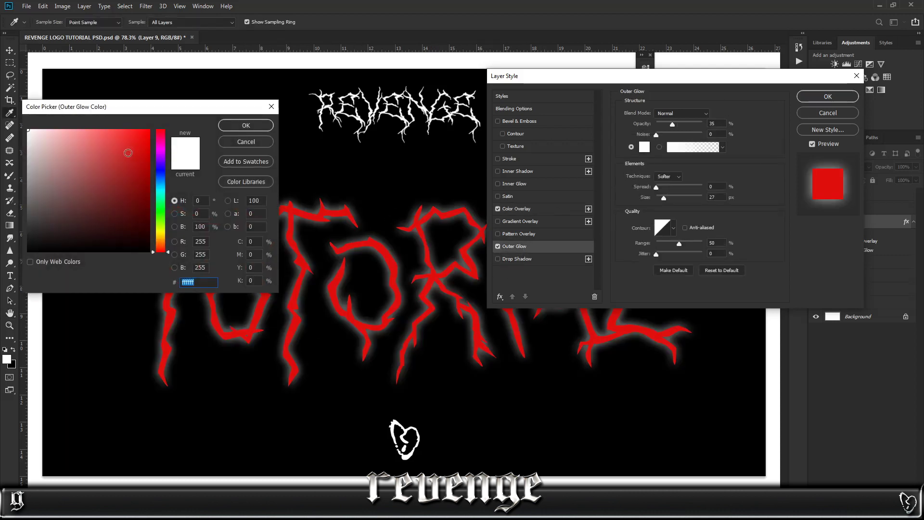
pyautogui.moveTo(128, 153); pyautogui.dragTo(151, 129)
pyautogui.click(254, 128)
pyautogui.press('Return')
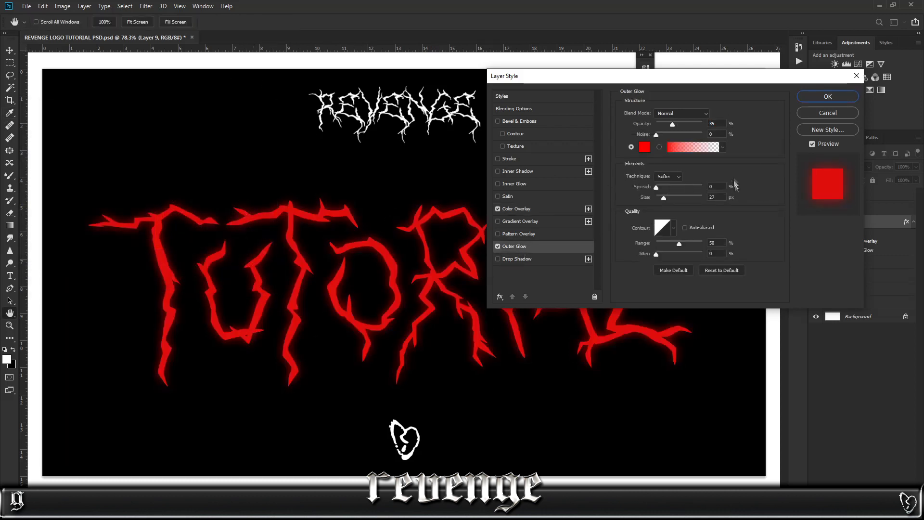
pyautogui.click(827, 97)
pyautogui.scroll(-6, 506, 365)
pyautogui.press('l')
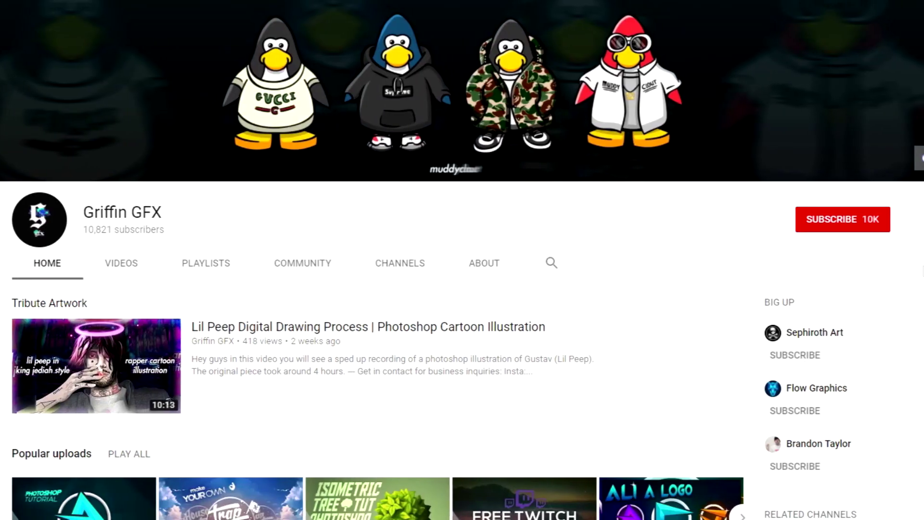
# Subscribe to the Griffin GFX channel on YouTube
pyautogui.click(827, 224)
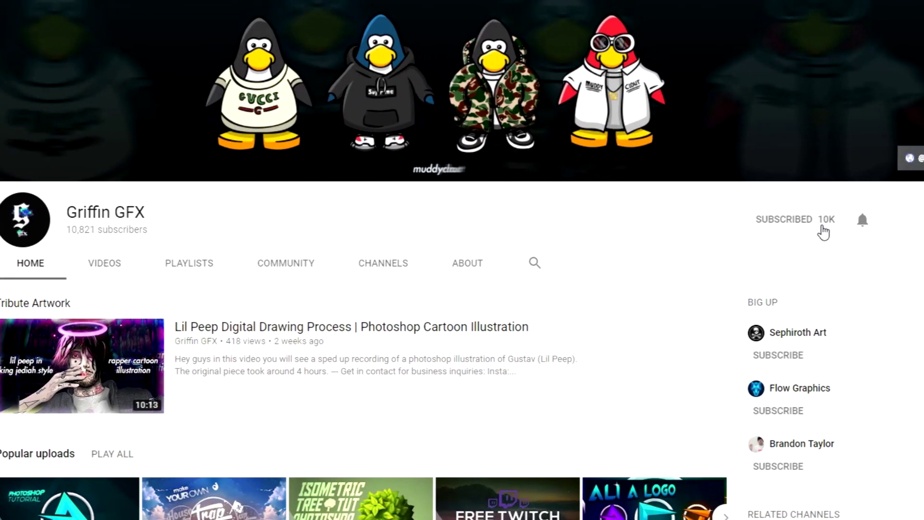